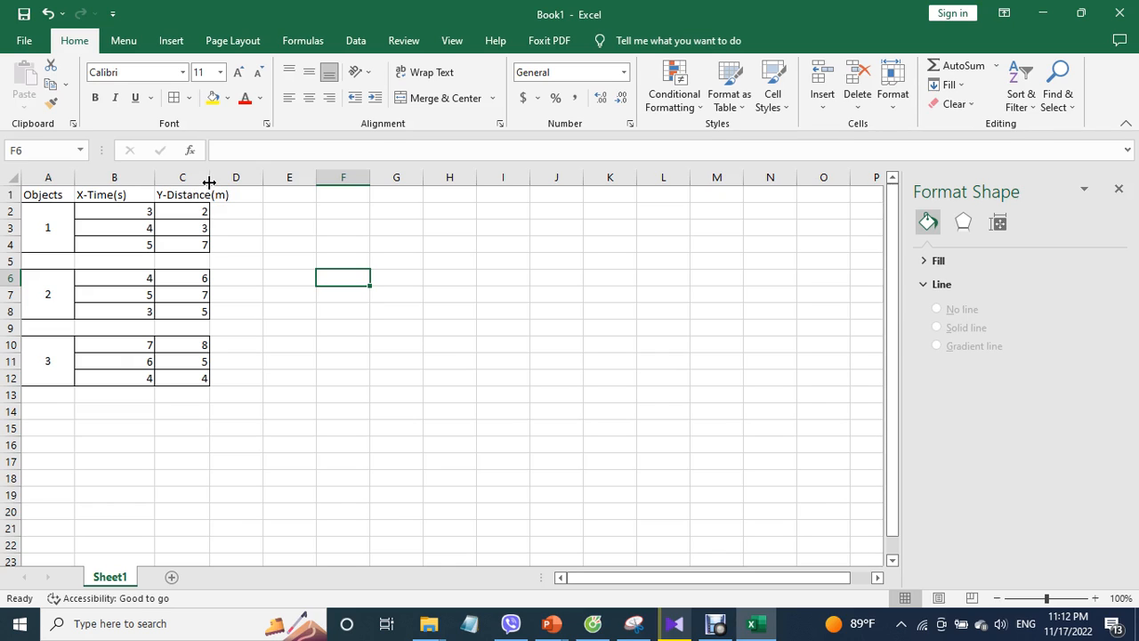
- Fit the width of column C to its Y-Distance(m) heading
{"action": "mouse_move", "coordinate": [209, 181]}
{"action": "left_mouse_down"}
{"action": "mouse_move", "coordinate": [234, 182]}
{"action": "mouse_move", "coordinate": [207, 179]}
{"action": "left_mouse_up"}
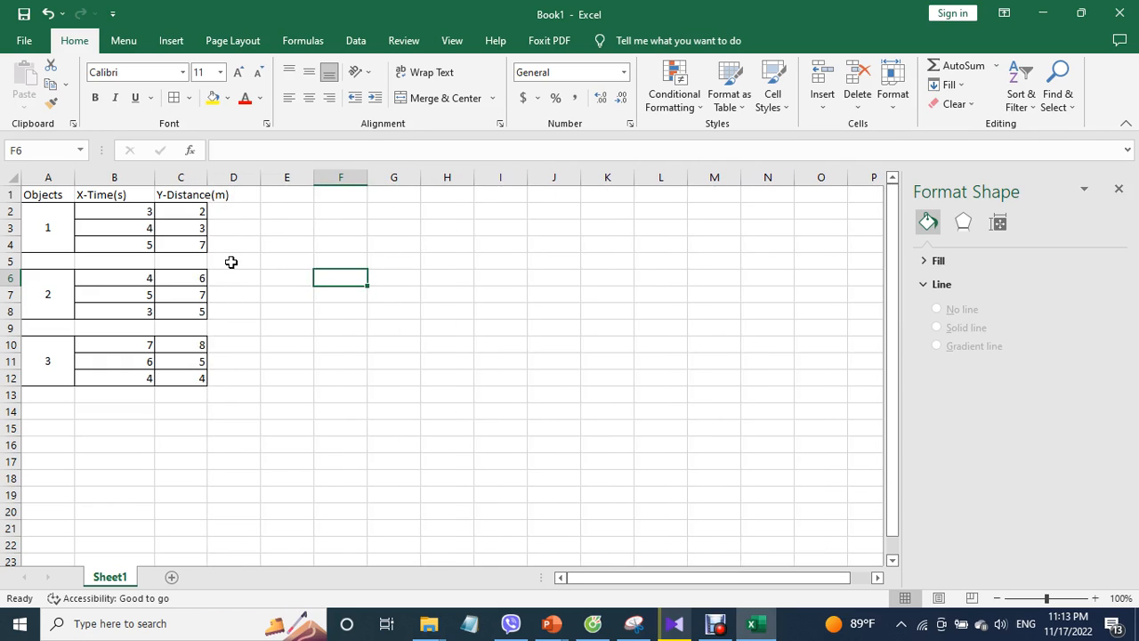
{"action": "double_click", "coordinate": [205, 178]}
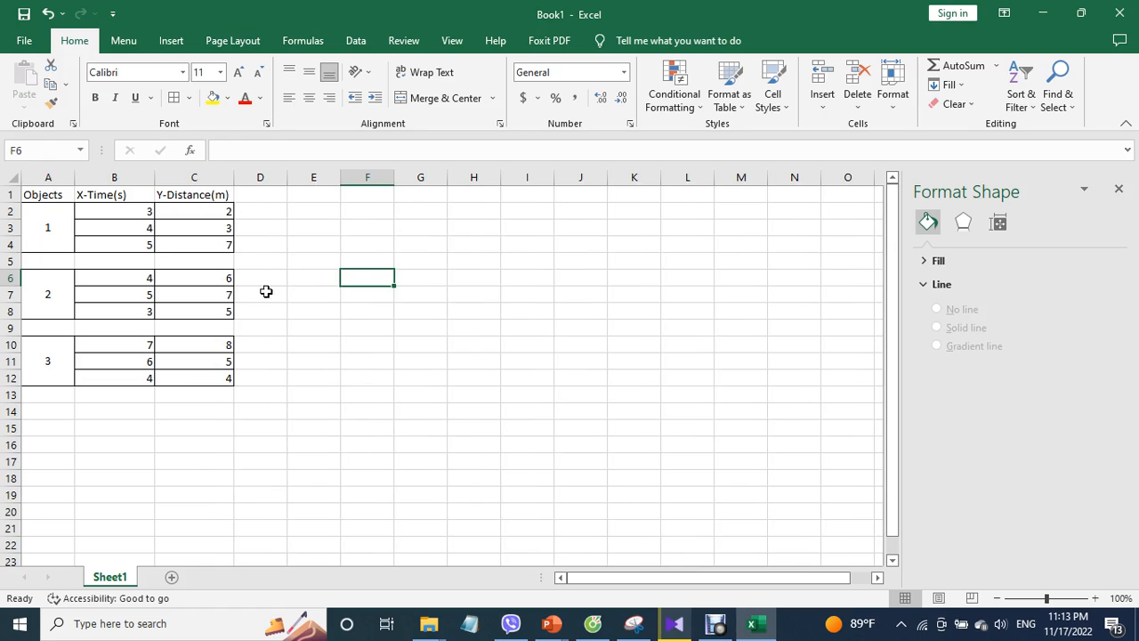
- Insert an empty Scatter with Smooth Lines chart on the sheet beside the data table
{"action": "left_click", "coordinate": [169, 41]}
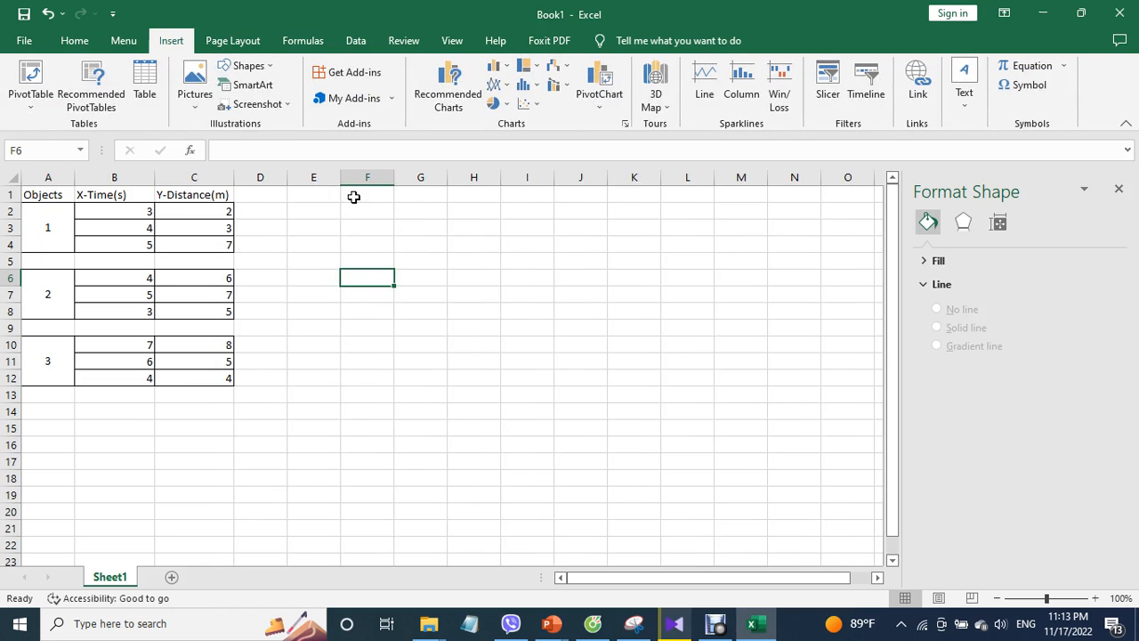
{"action": "left_click", "coordinate": [526, 103]}
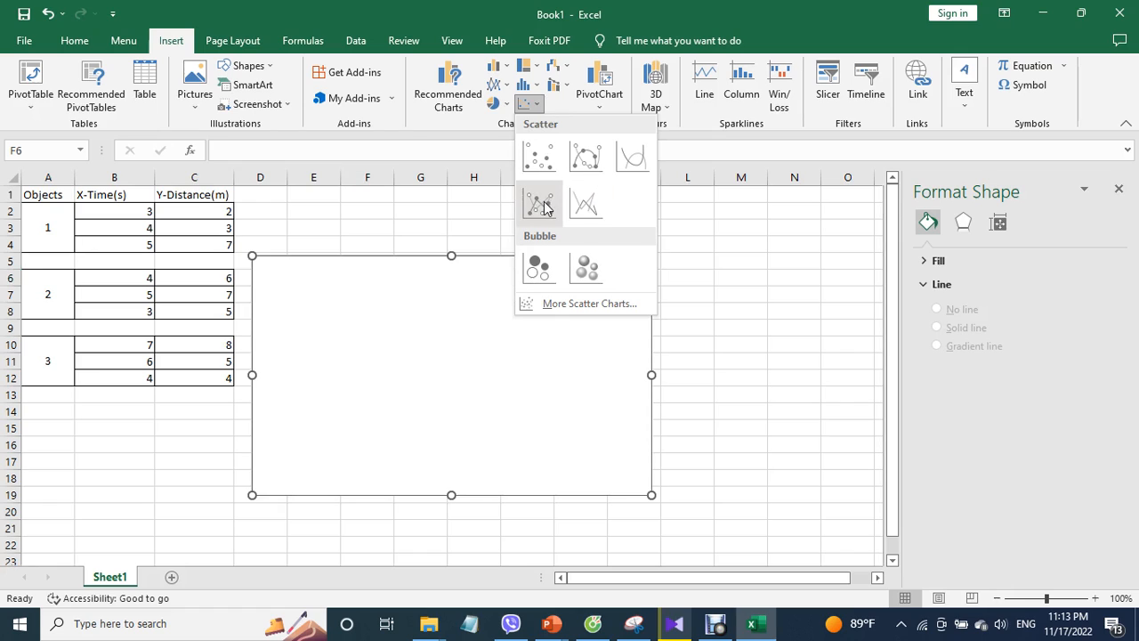
{"action": "left_click", "coordinate": [652, 173]}
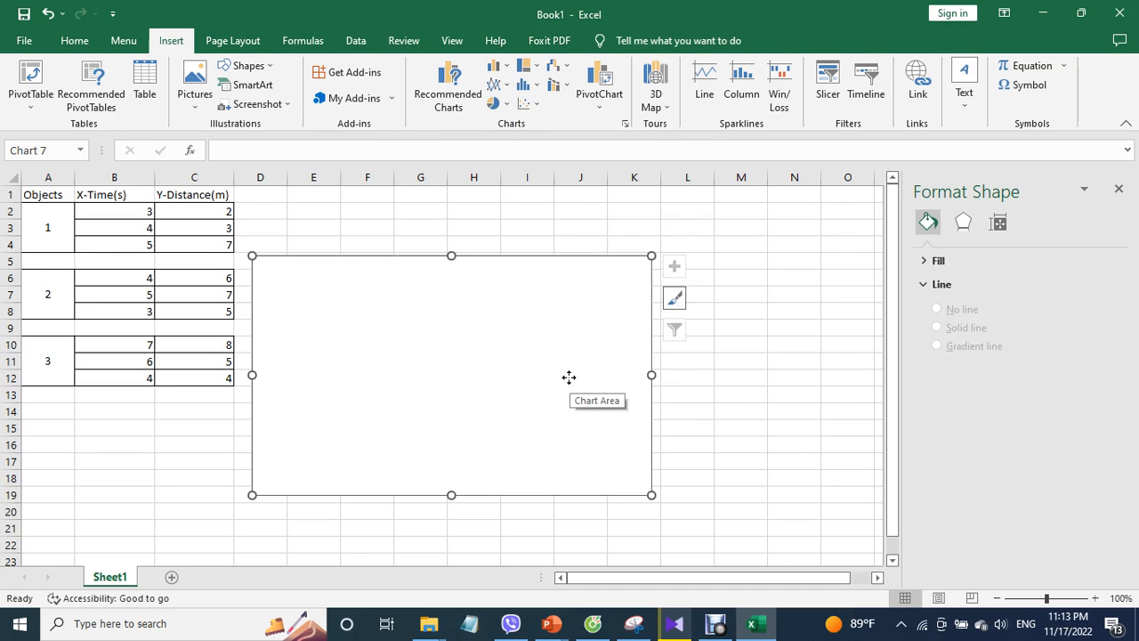
{"action": "left_click", "coordinate": [784, 398]}
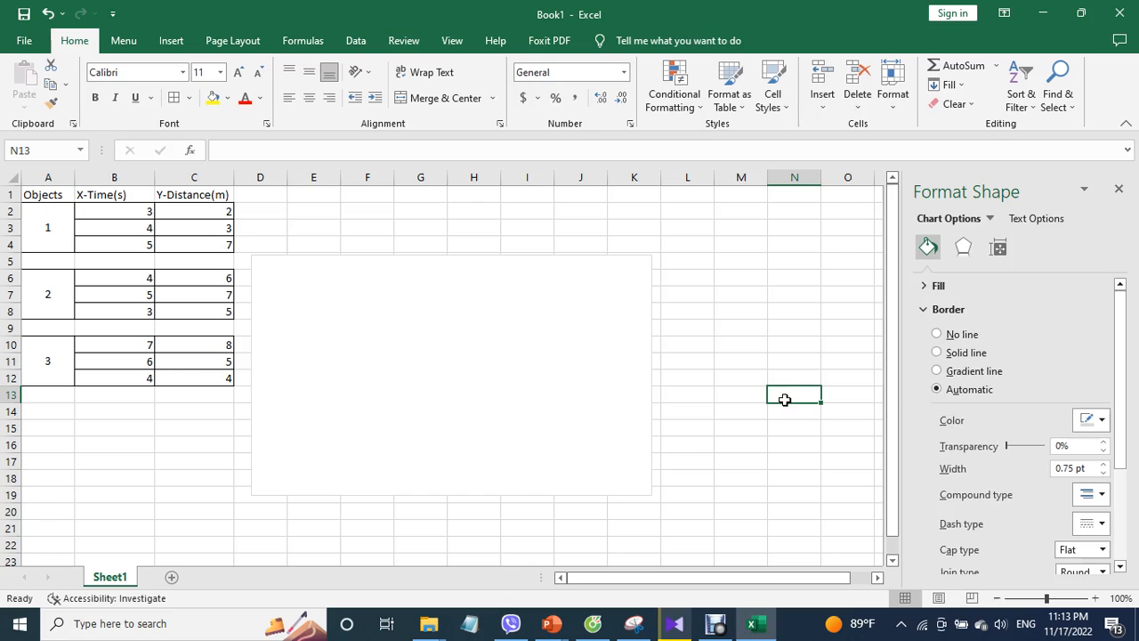
- Add a data series named Object 1 to the empty chart, with X values from B2:B4 and Y values from C2:C4
{"action": "left_click", "coordinate": [598, 389]}
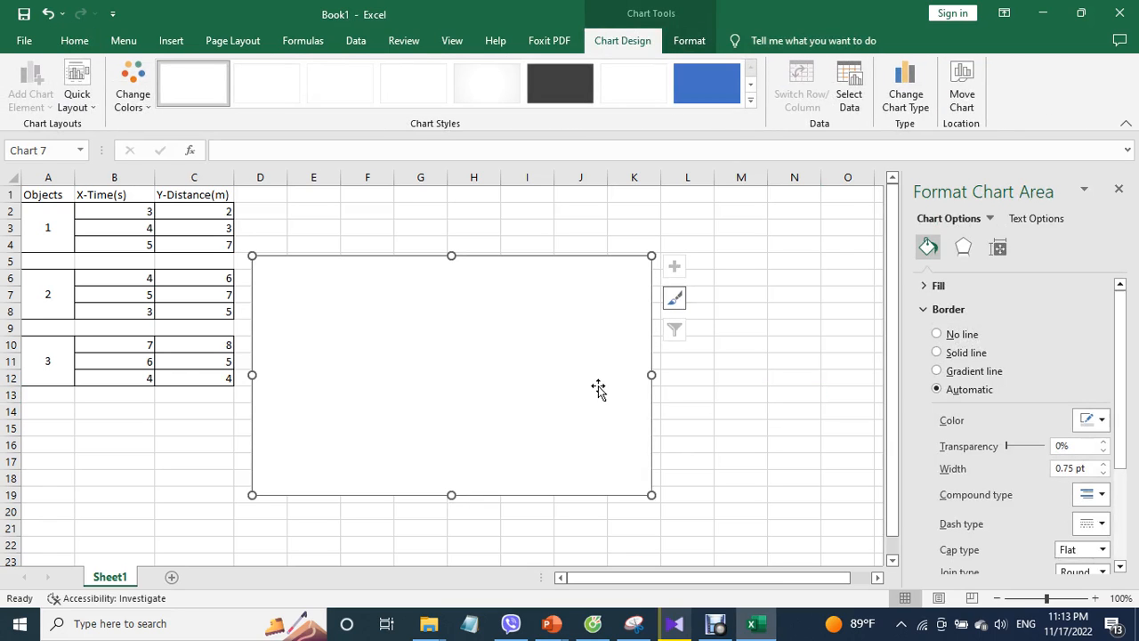
{"action": "left_click", "coordinate": [849, 102]}
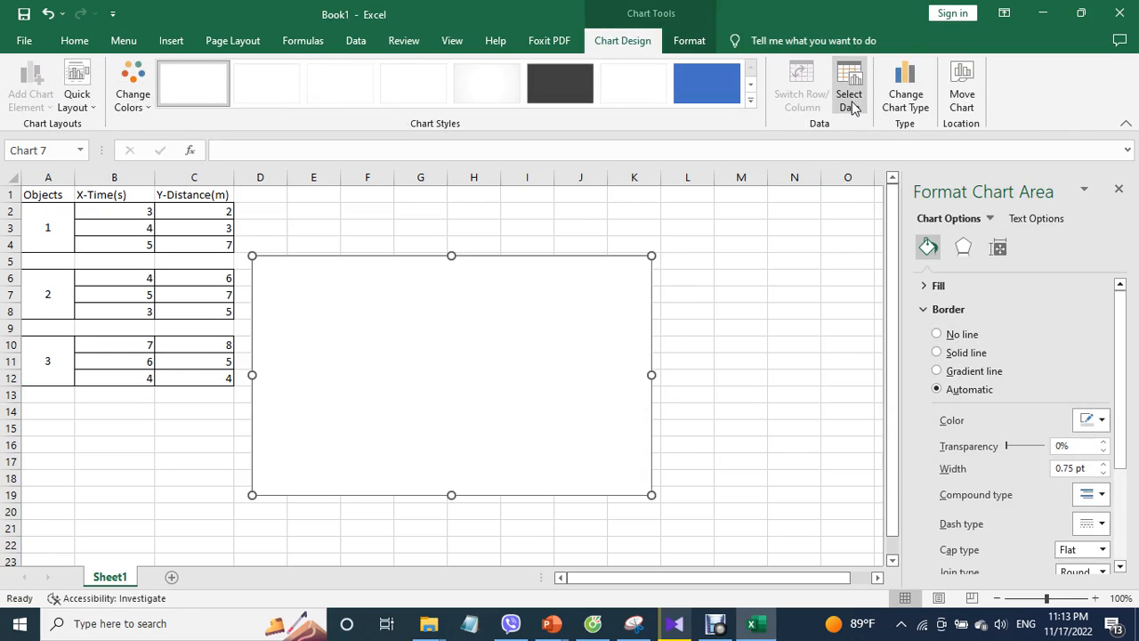
{"action": "left_click", "coordinate": [523, 340]}
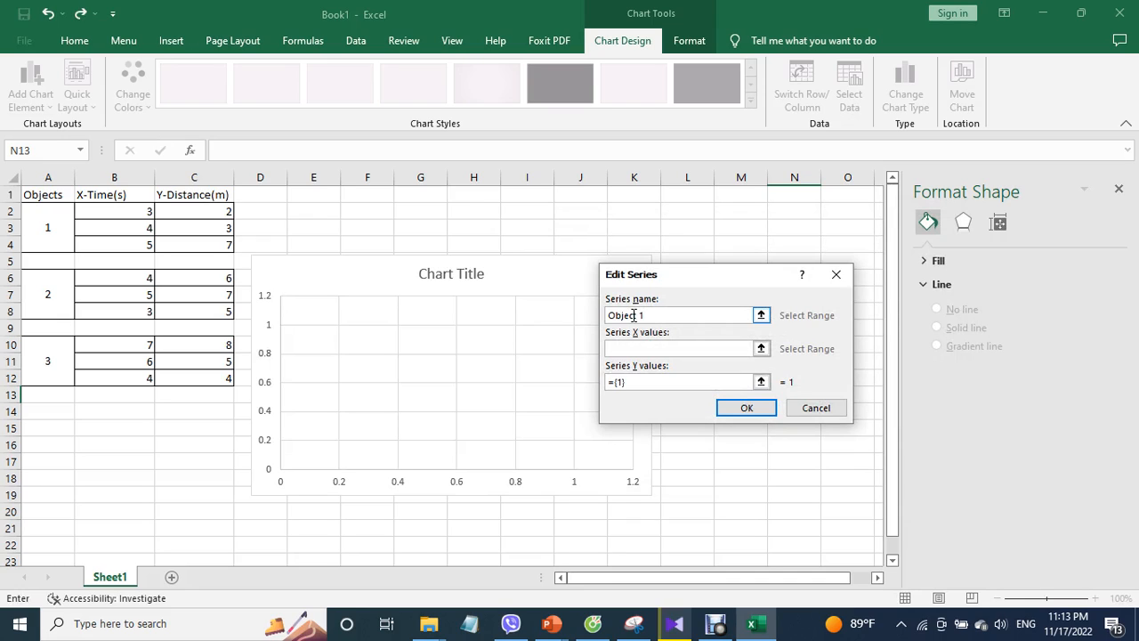
{"action": "left_click", "coordinate": [626, 348]}
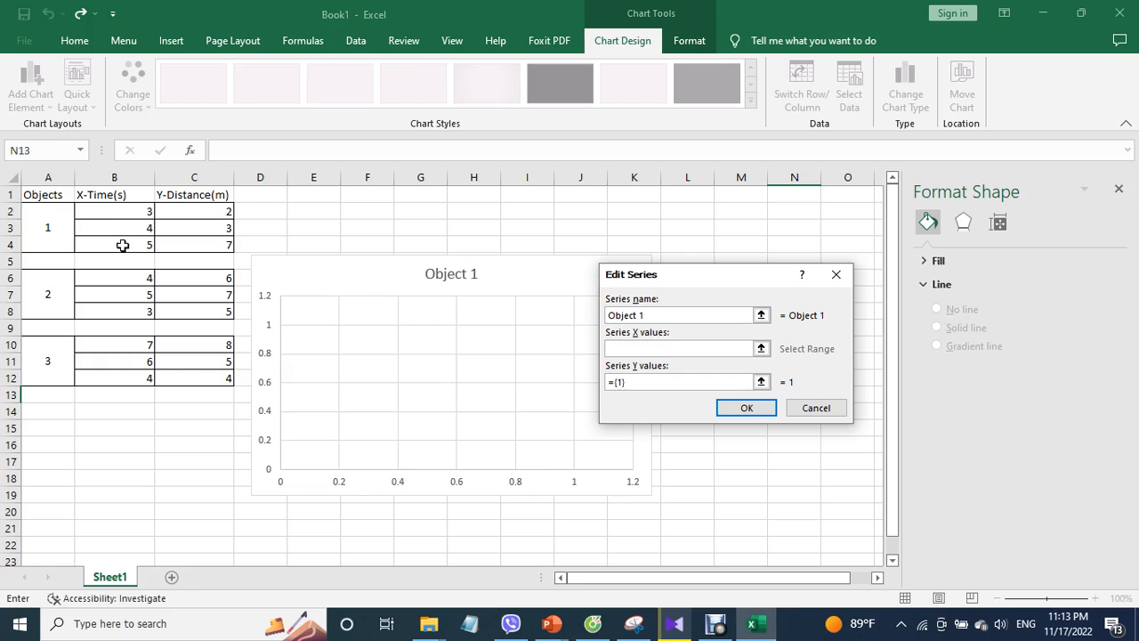
{"action": "left_click_drag", "start_coordinate": [115, 211], "coordinate": [122, 247]}
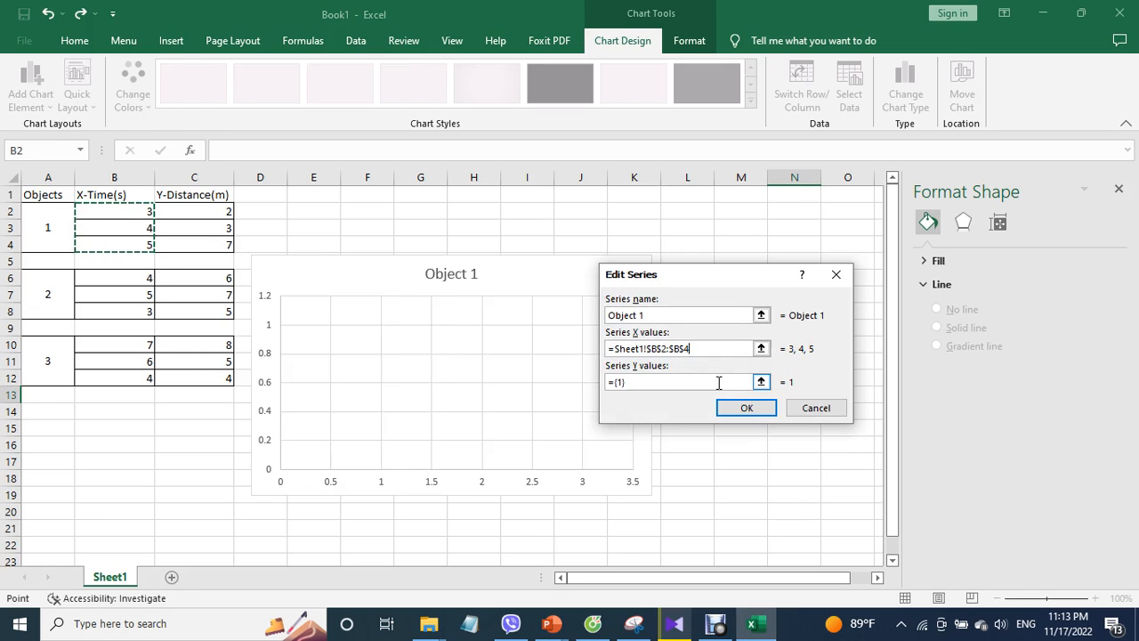
{"action": "left_click", "coordinate": [632, 381]}
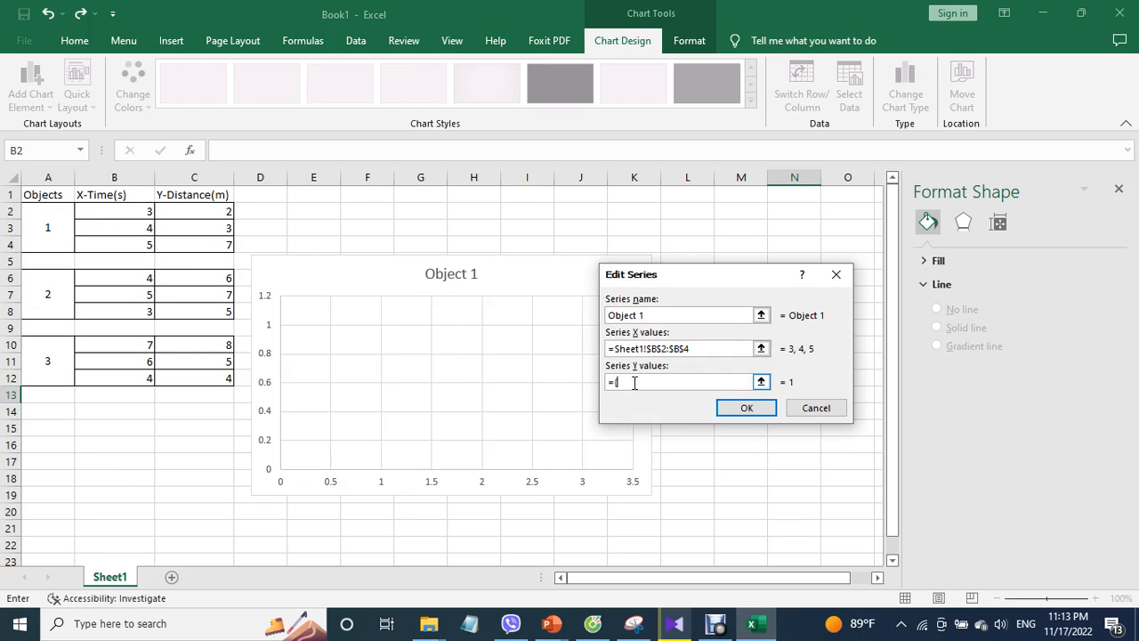
{"action": "left_click_drag", "start_coordinate": [201, 214], "coordinate": [201, 245]}
{"action": "left_click", "coordinate": [757, 409]}
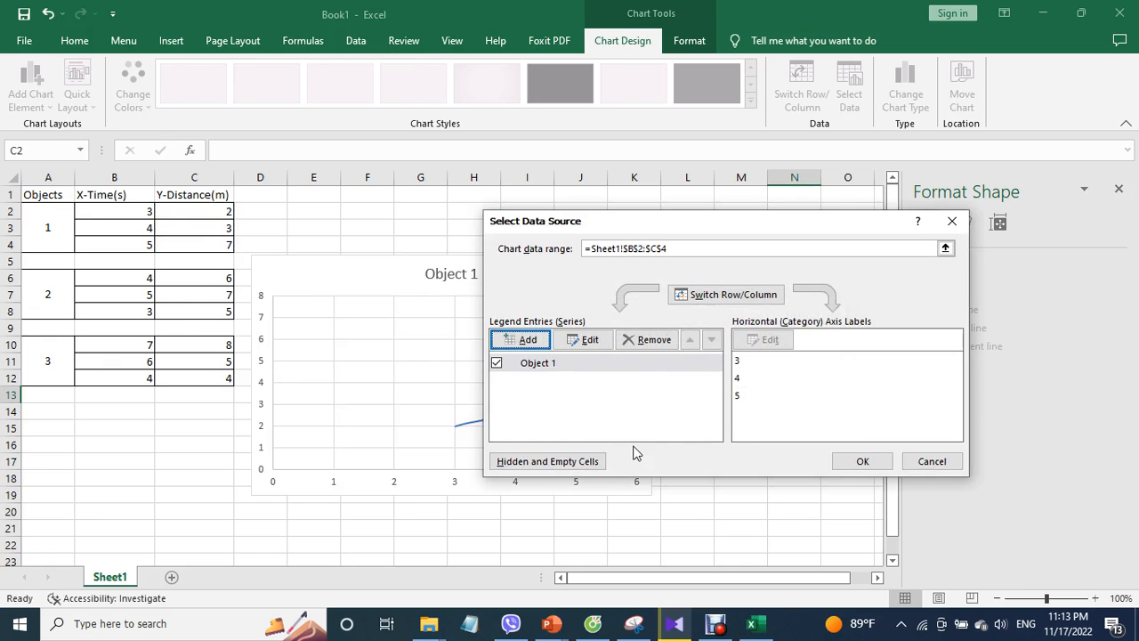
- Add a second data series named Object 2, with X values from B6:B8 and Y values from C6:C8
{"action": "left_click", "coordinate": [527, 340]}
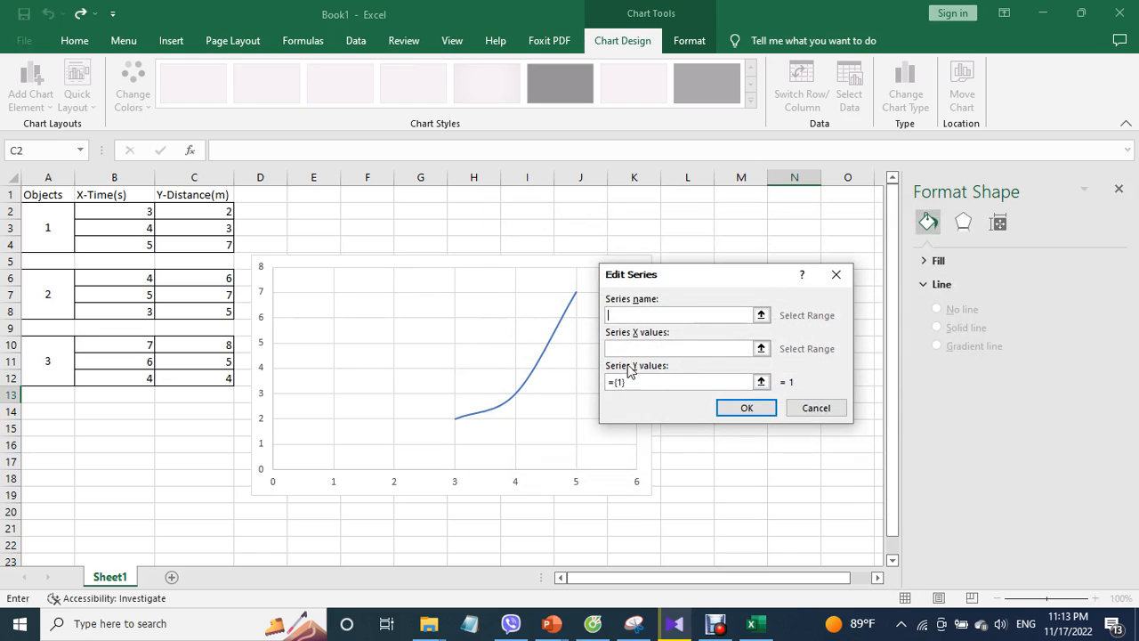
{"action": "left_click", "coordinate": [628, 316]}
{"action": "type", "text": "Object 2"}
{"action": "left_click", "coordinate": [637, 348]}
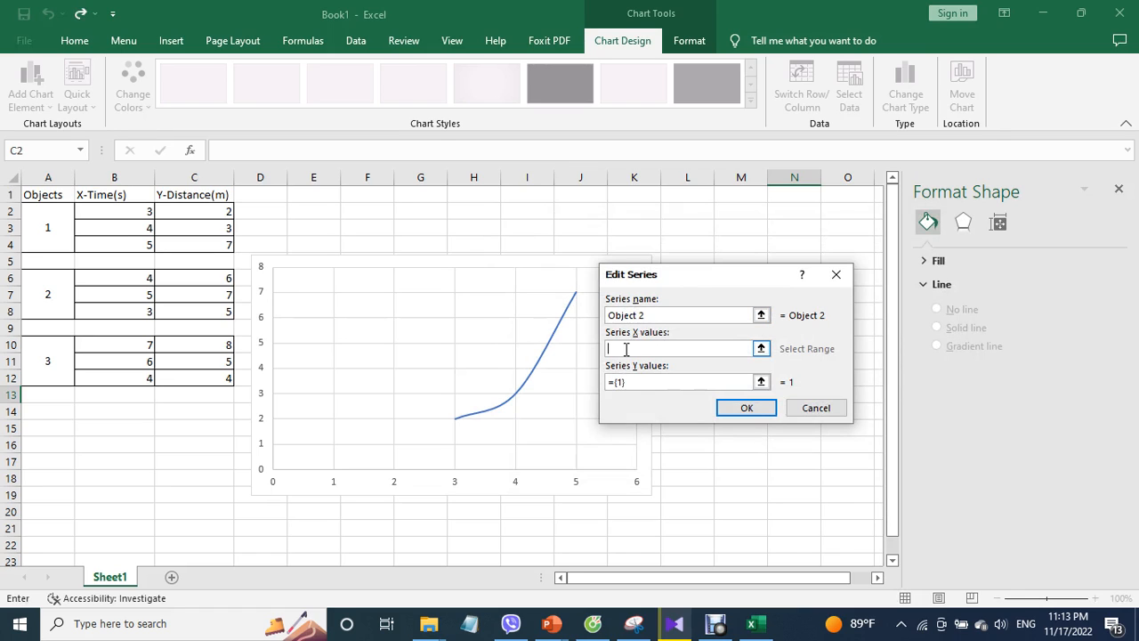
{"action": "left_click_drag", "start_coordinate": [127, 275], "coordinate": [127, 310]}
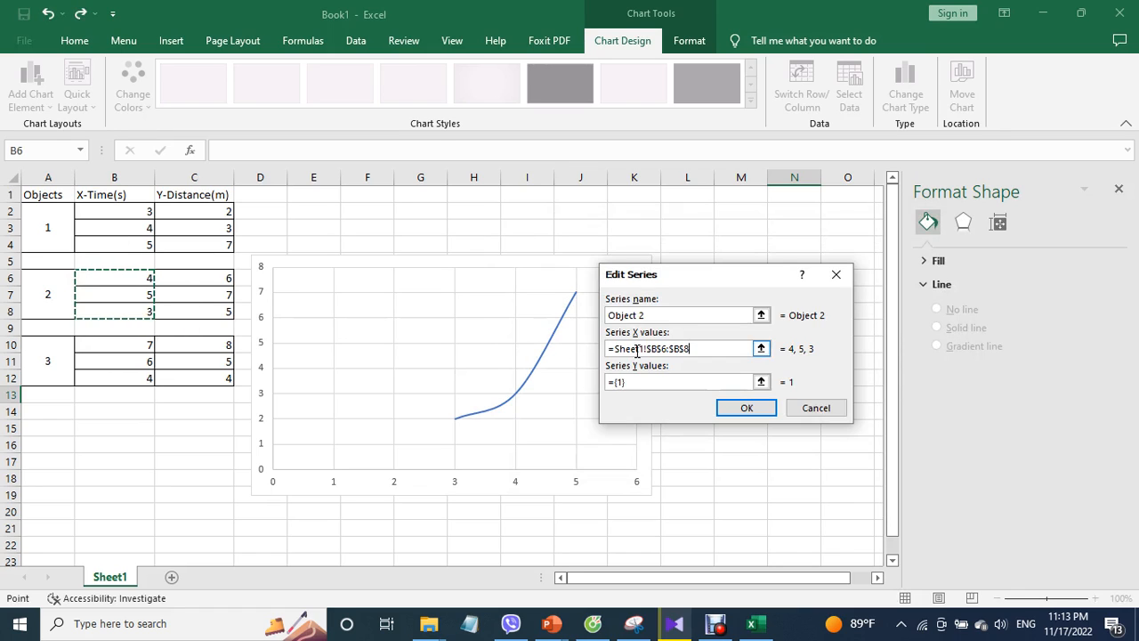
{"action": "left_click", "coordinate": [635, 381]}
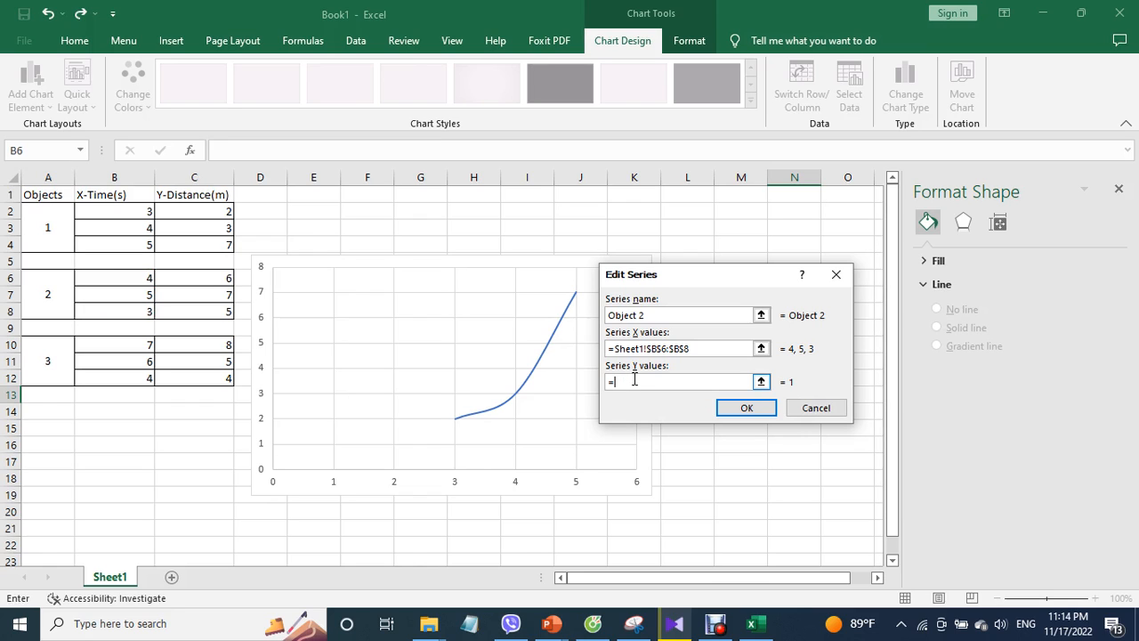
{"action": "left_click_drag", "start_coordinate": [216, 281], "coordinate": [216, 310]}
{"action": "left_click", "coordinate": [746, 407]}
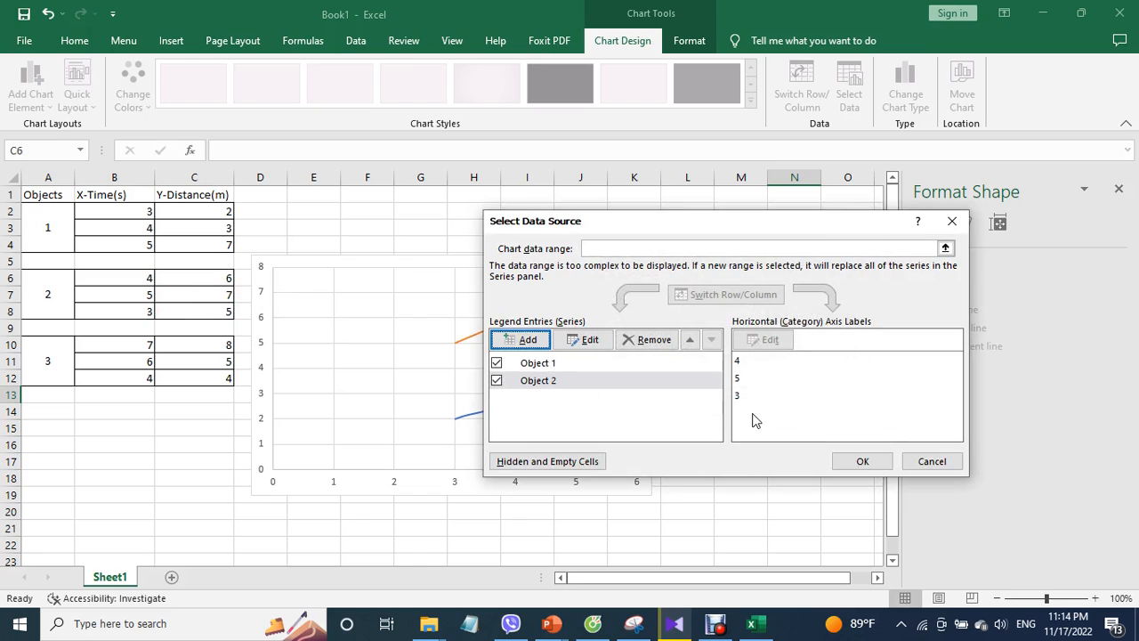
- Add a third series named Object 3, with X values from B10:B12 and Y values from C10:C12, and apply the chart's data source
{"action": "left_click", "coordinate": [508, 345]}
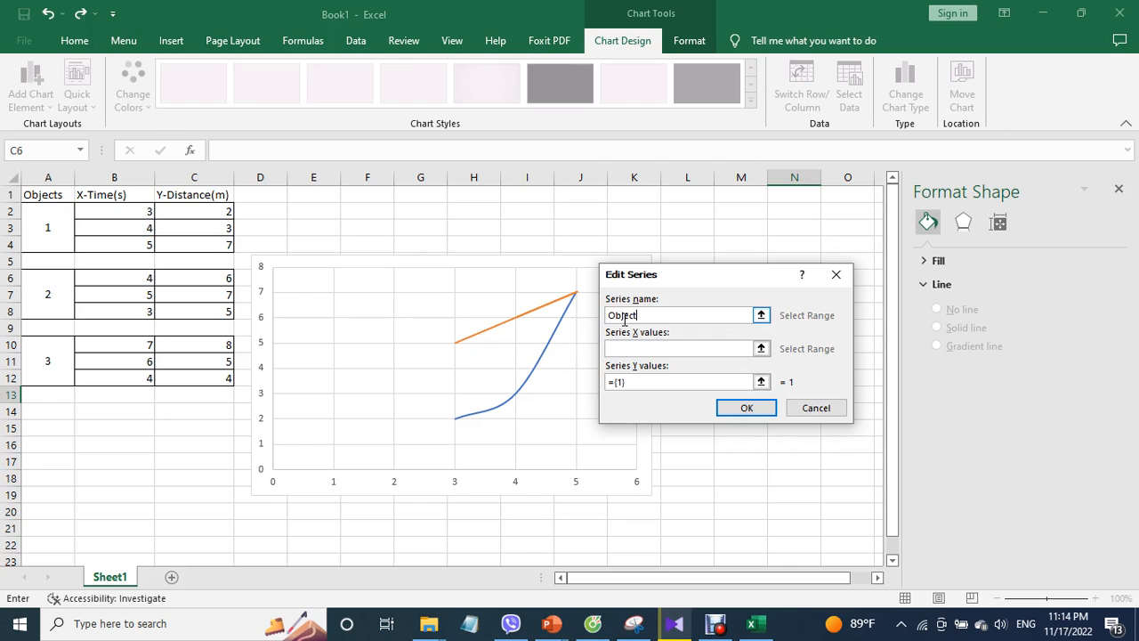
{"action": "left_click", "coordinate": [644, 349]}
{"action": "left_click_drag", "start_coordinate": [144, 345], "coordinate": [148, 379]}
{"action": "left_click", "coordinate": [635, 384]}
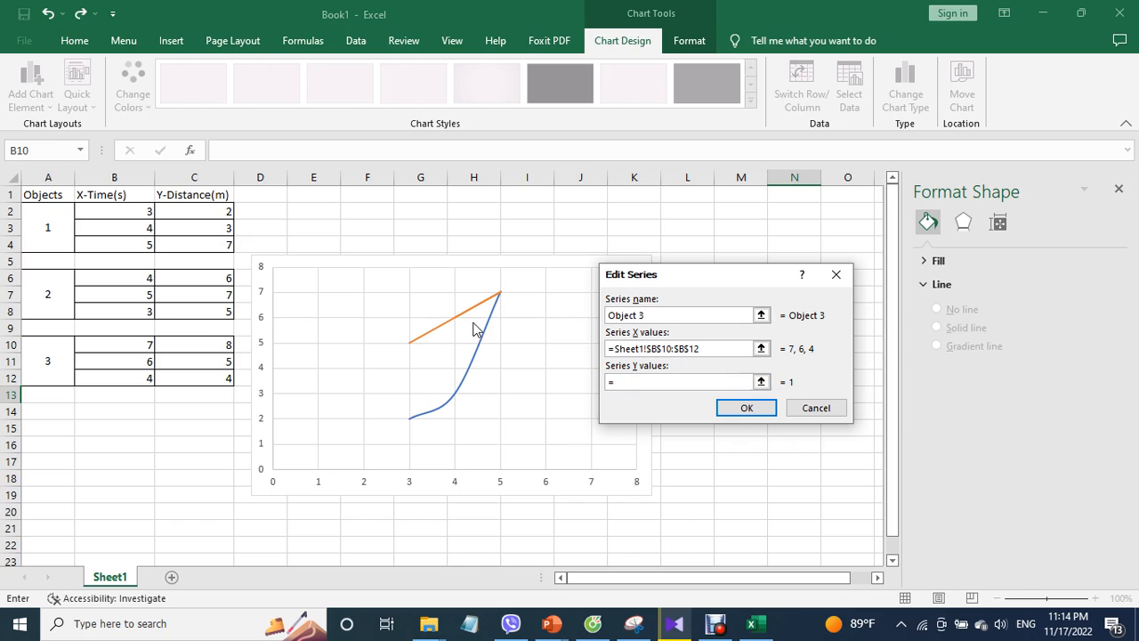
{"action": "left_click_drag", "start_coordinate": [214, 342], "coordinate": [218, 373]}
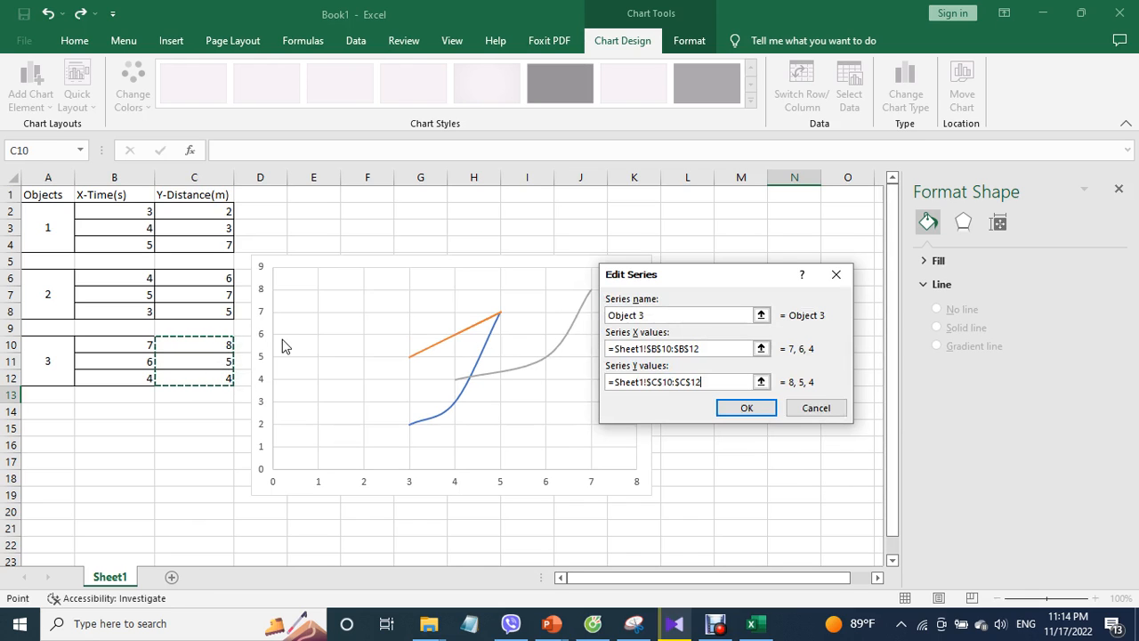
{"action": "left_click", "coordinate": [731, 412]}
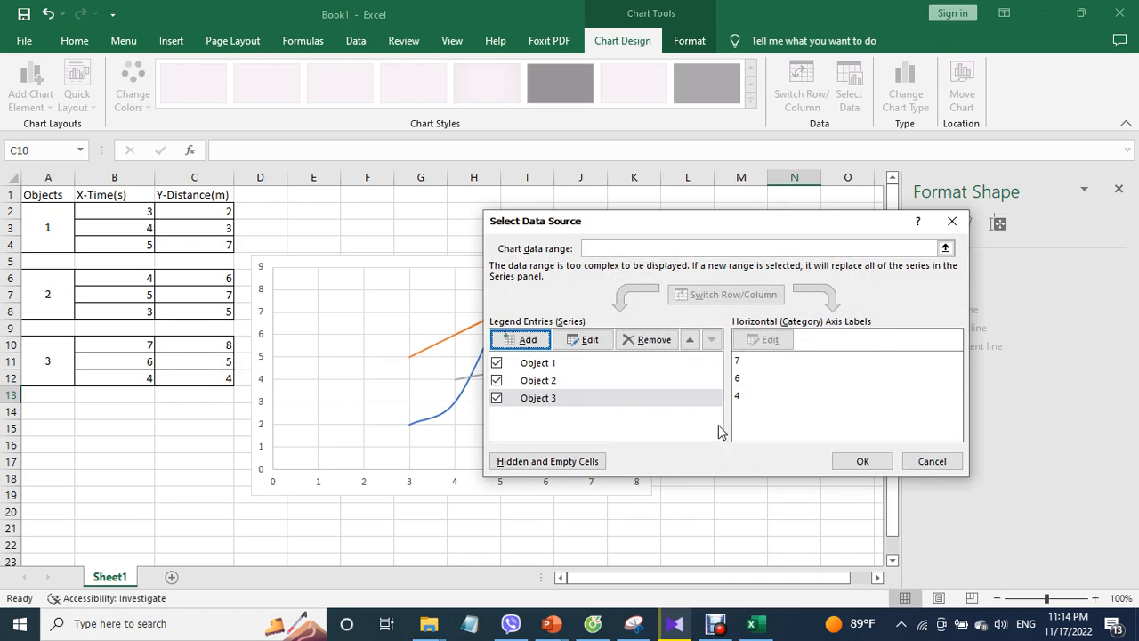
{"action": "left_click", "coordinate": [849, 459]}
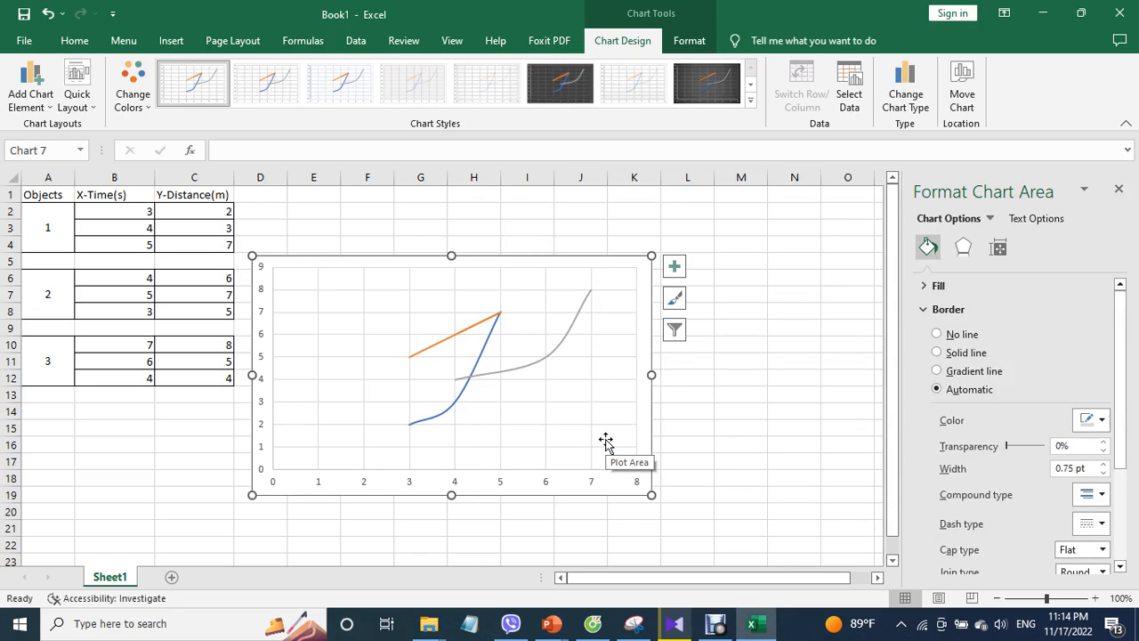
- Move the chart slightly away from the data table to leave a gap beside column C
{"action": "left_click", "coordinate": [631, 278]}
{"action": "left_click_drag", "start_coordinate": [654, 278], "coordinate": [690, 303]}
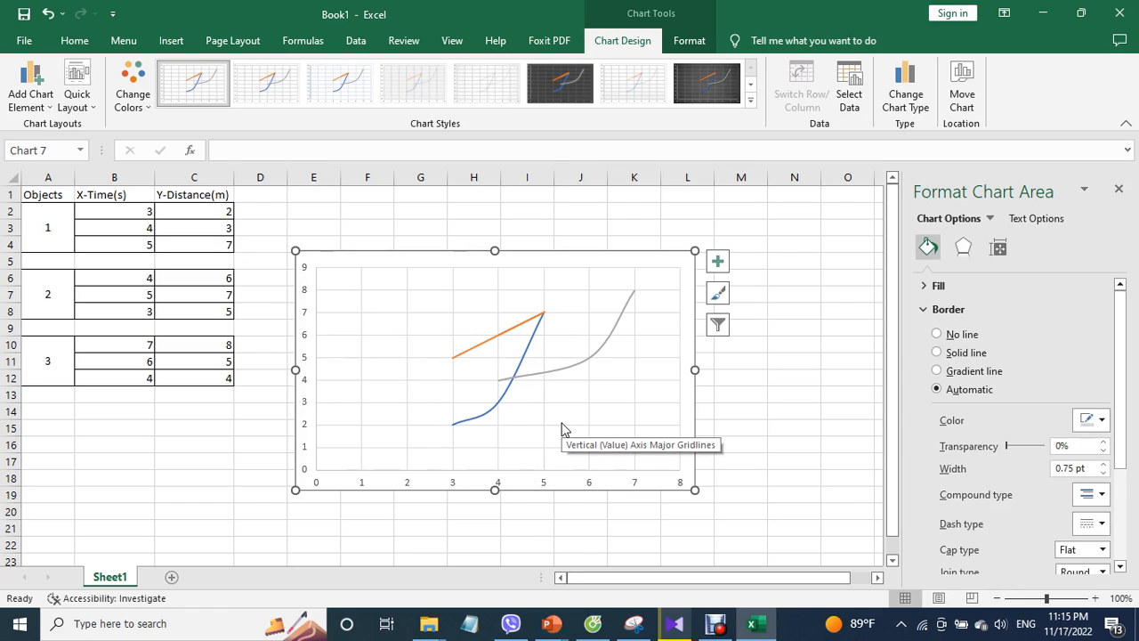
- Select the orange, blue and grey curves in turn to check which data ranges each one plots
{"action": "left_click", "coordinate": [484, 348]}
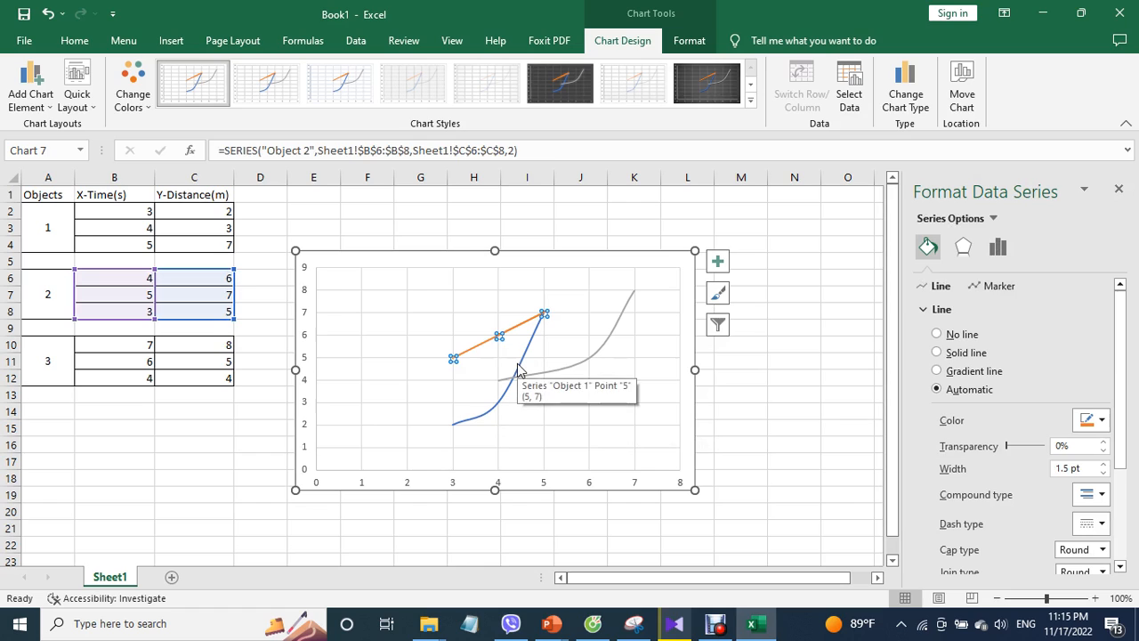
{"action": "left_click", "coordinate": [521, 372]}
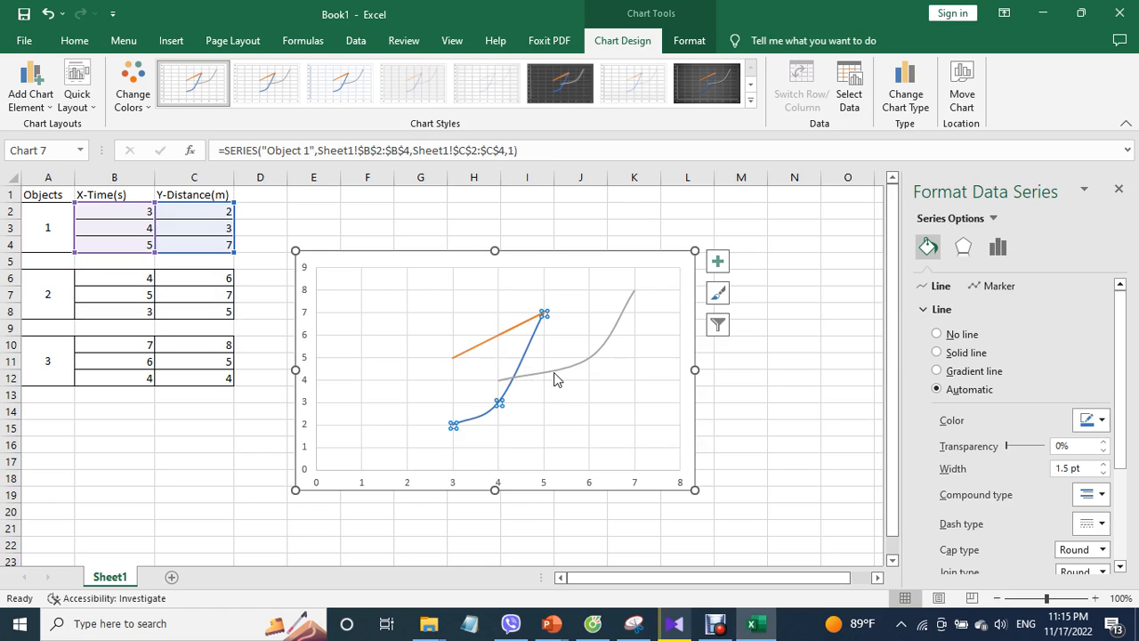
{"action": "left_click", "coordinate": [554, 379]}
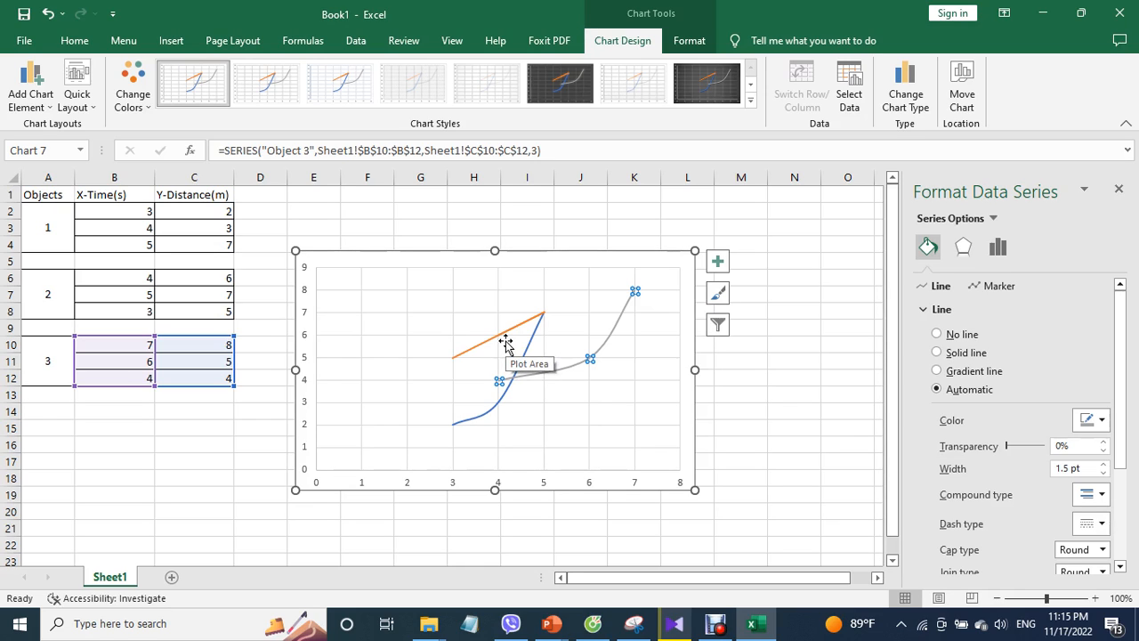
- Add a legend at the right of the chart
{"action": "left_click", "coordinate": [49, 108]}
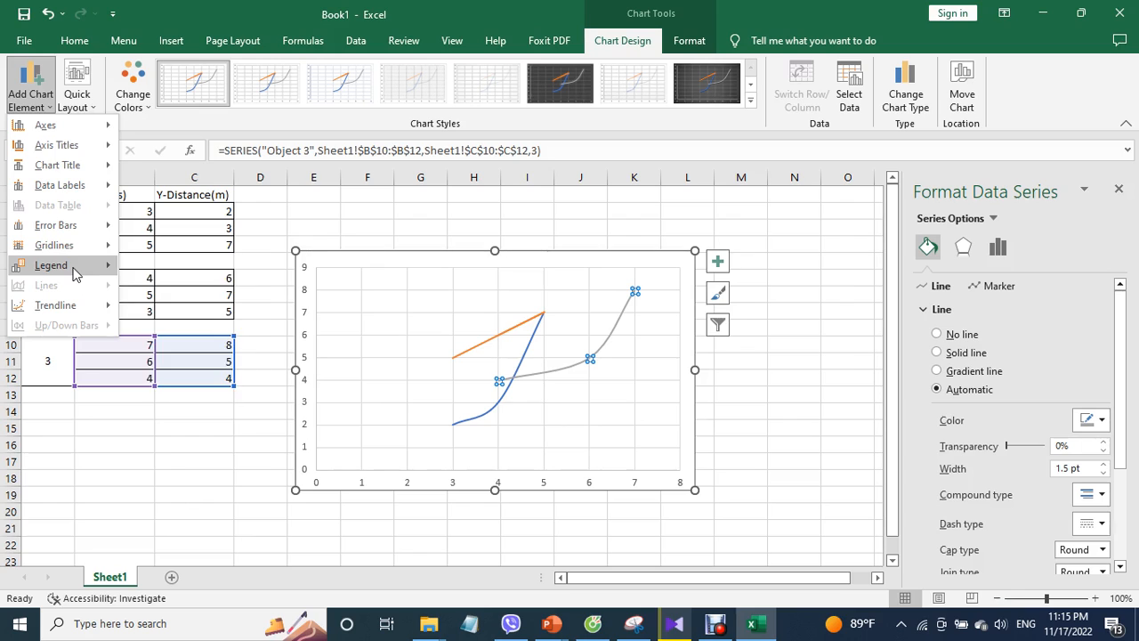
{"action": "mouse_move", "coordinate": [74, 274]}
{"action": "left_click", "coordinate": [173, 311]}
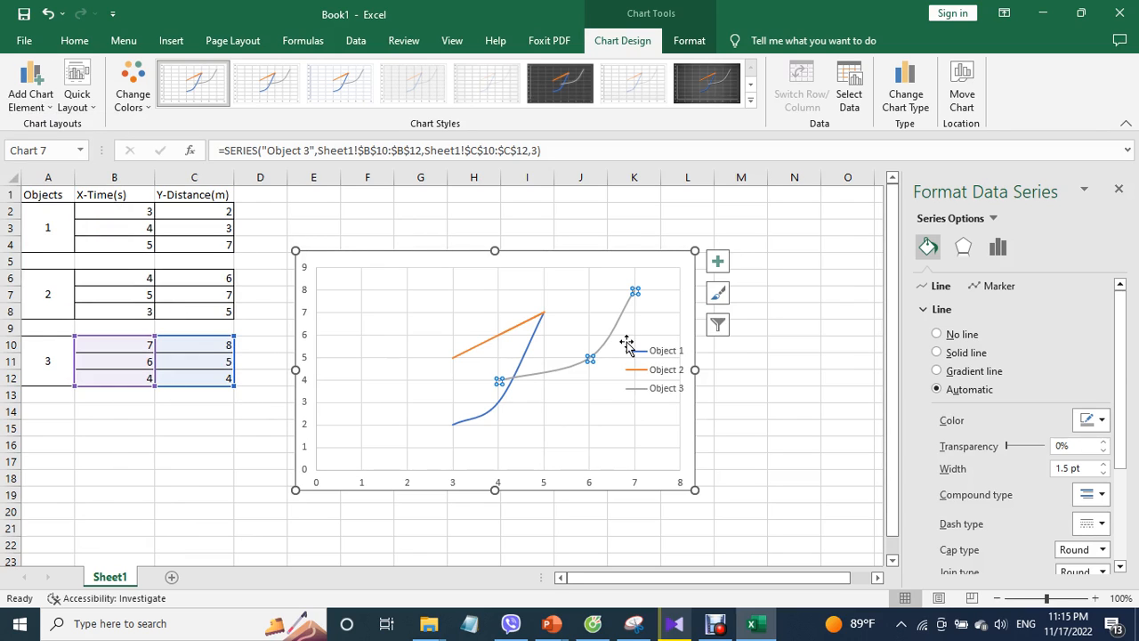
- Enlarge the chart area and resize the plot area so the legend sits outside the gridlines
{"action": "left_click", "coordinate": [675, 392]}
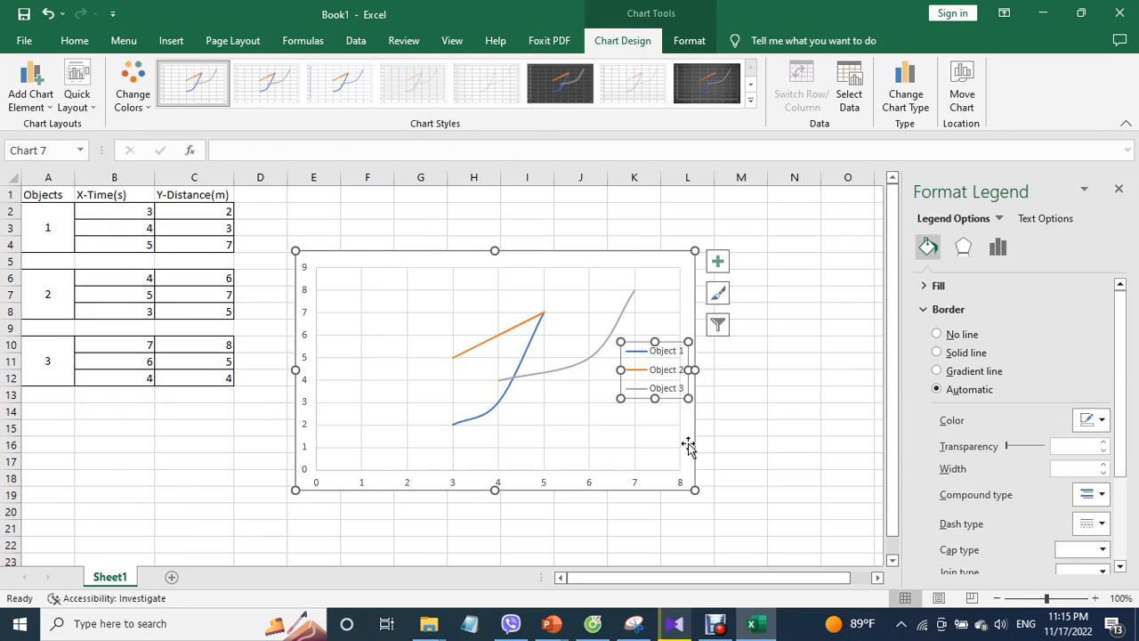
{"action": "mouse_move", "coordinate": [696, 492]}
{"action": "left_mouse_down"}
{"action": "mouse_move", "coordinate": [736, 526]}
{"action": "mouse_move", "coordinate": [715, 496]}
{"action": "mouse_move", "coordinate": [667, 484]}
{"action": "left_mouse_up"}
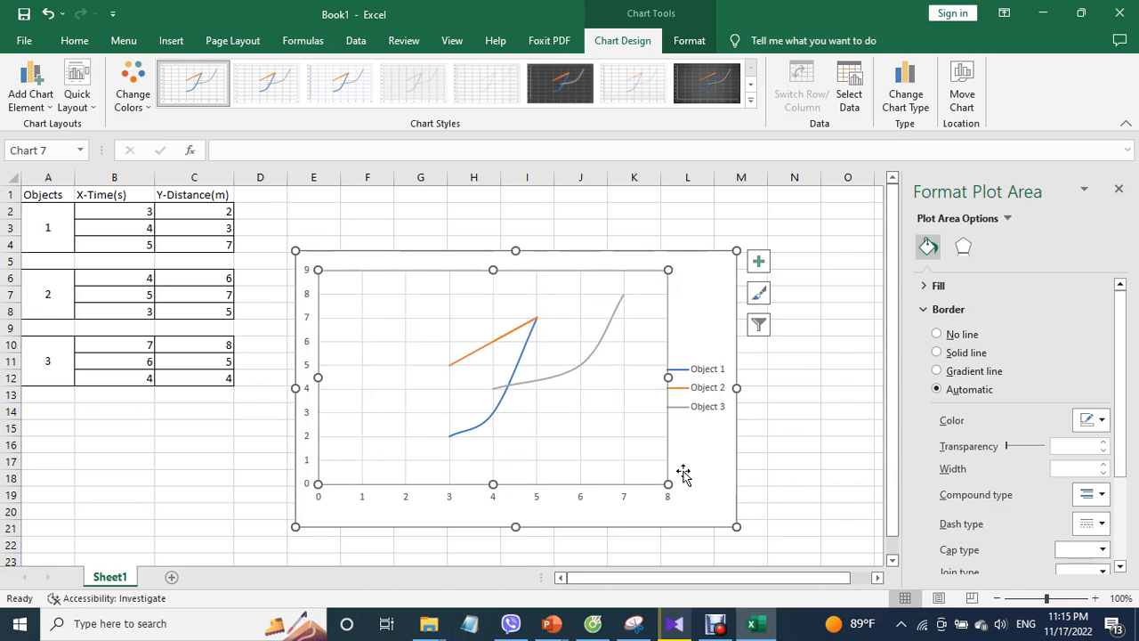
{"action": "left_click", "coordinate": [721, 469]}
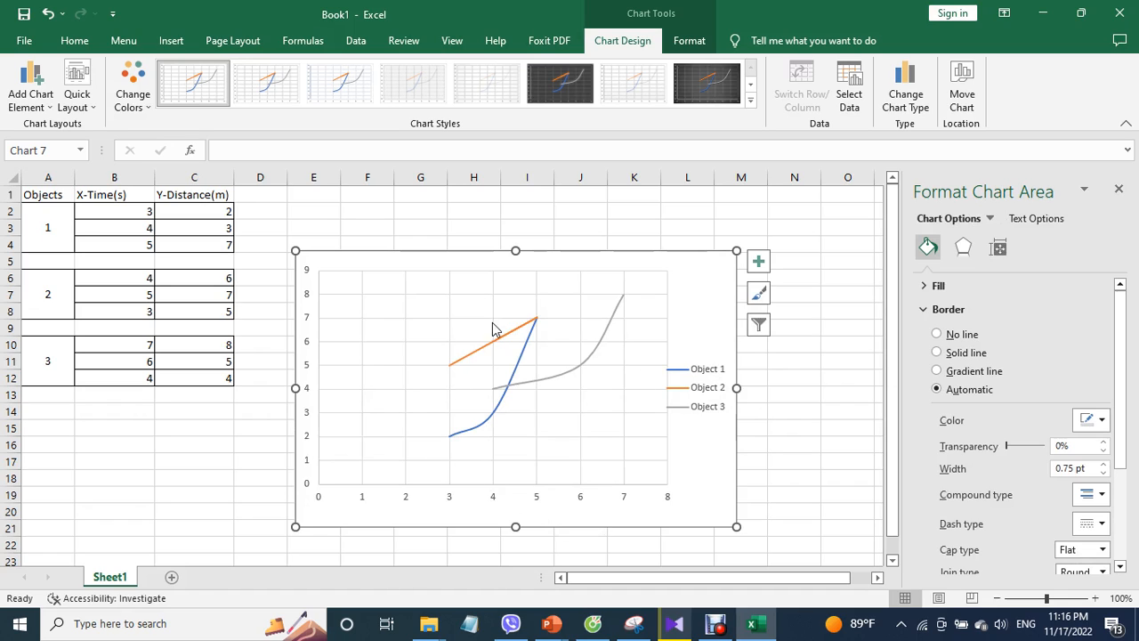
- Add a chart title using the Above Chart placement
{"action": "left_click", "coordinate": [49, 113]}
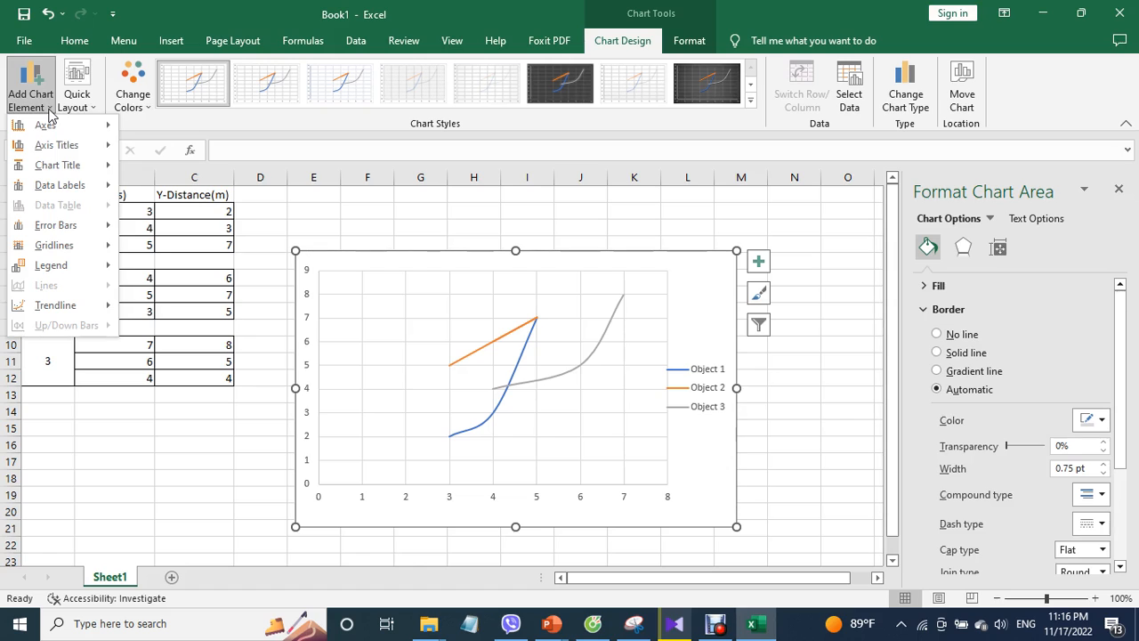
{"action": "mouse_move", "coordinate": [56, 167]}
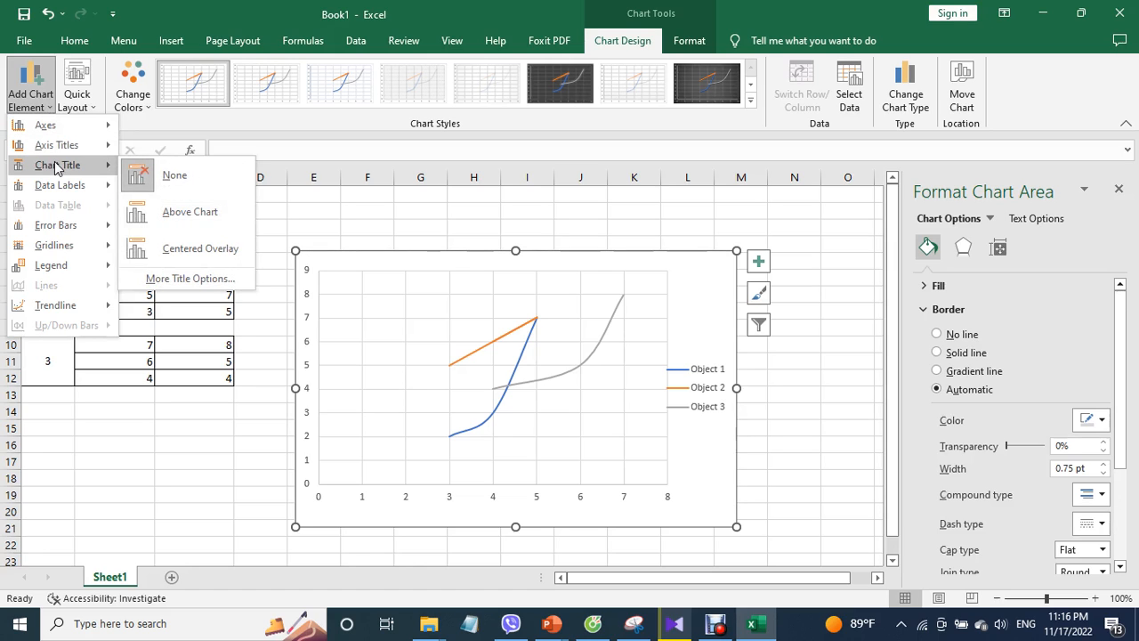
{"action": "left_click", "coordinate": [183, 211]}
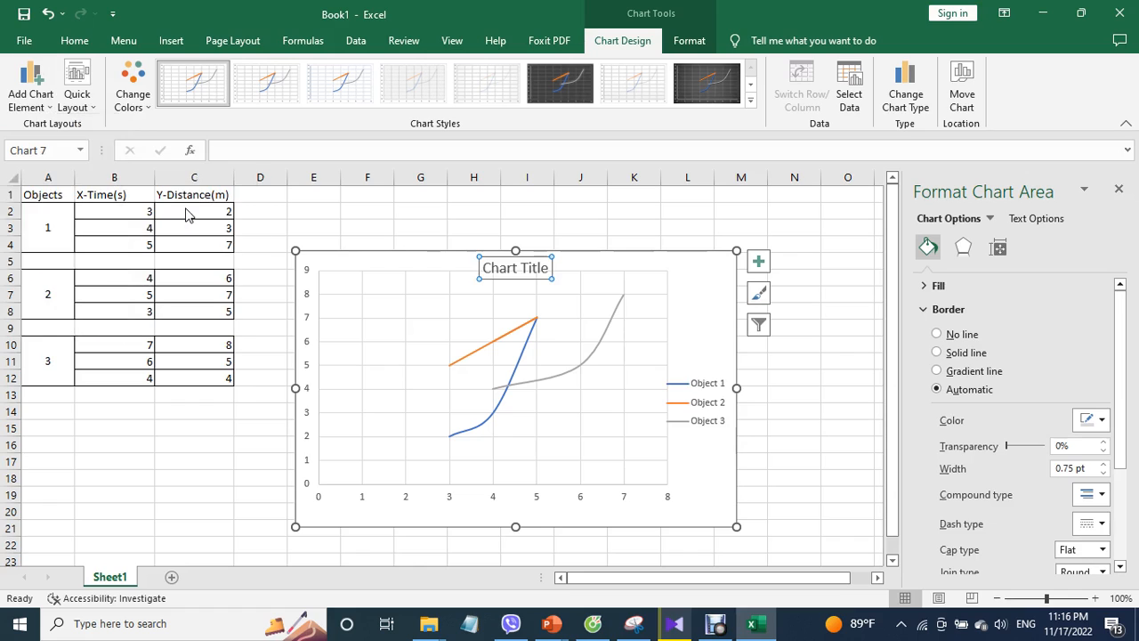
- Lower the plot area's upper edge to clear the chart title, and change the title text to "Object Distance & Time"
{"action": "left_click", "coordinate": [386, 285]}
{"action": "left_click_drag", "start_coordinate": [322, 281], "coordinate": [321, 286]}
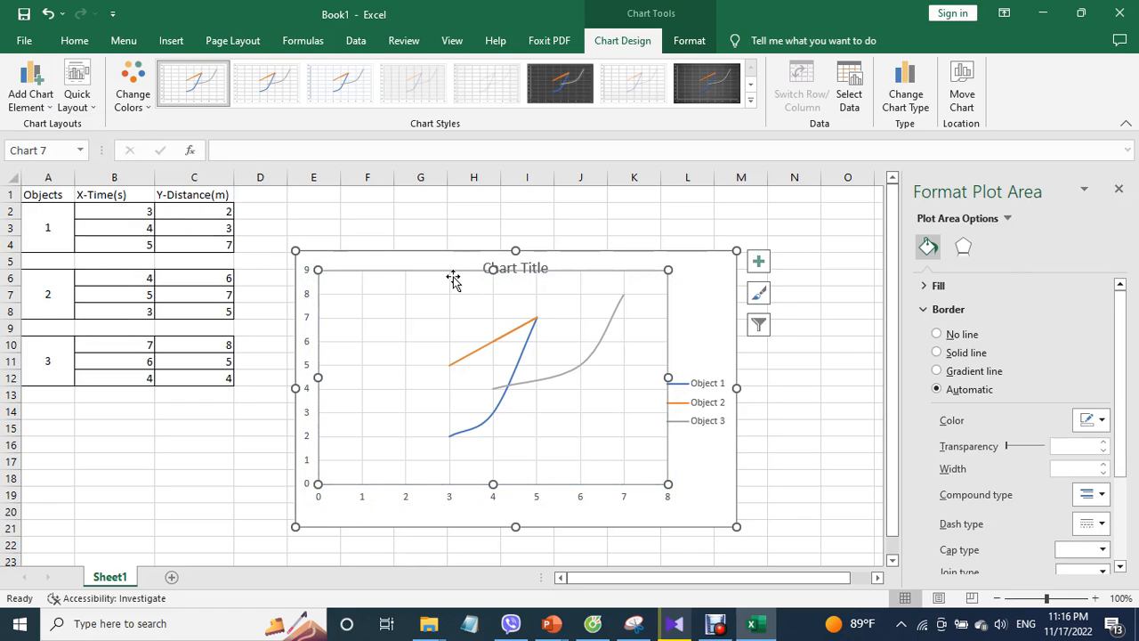
{"action": "left_click", "coordinate": [486, 272]}
{"action": "left_click", "coordinate": [495, 269]}
{"action": "left_click_drag", "start_coordinate": [495, 269], "coordinate": [548, 280]}
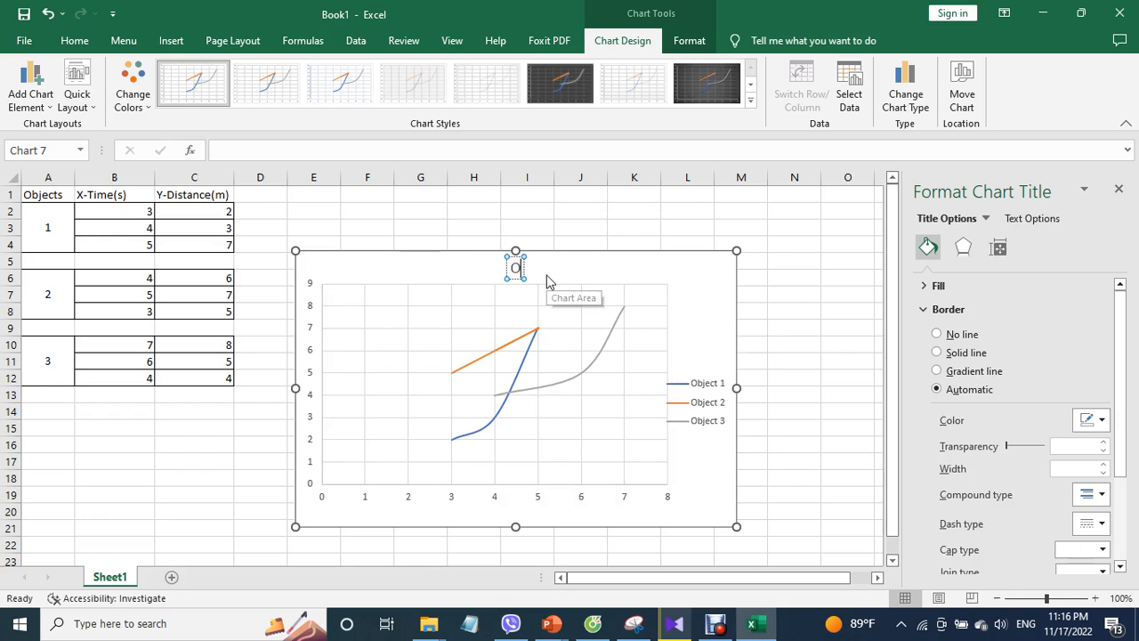
{"action": "type", "text": "bject"}
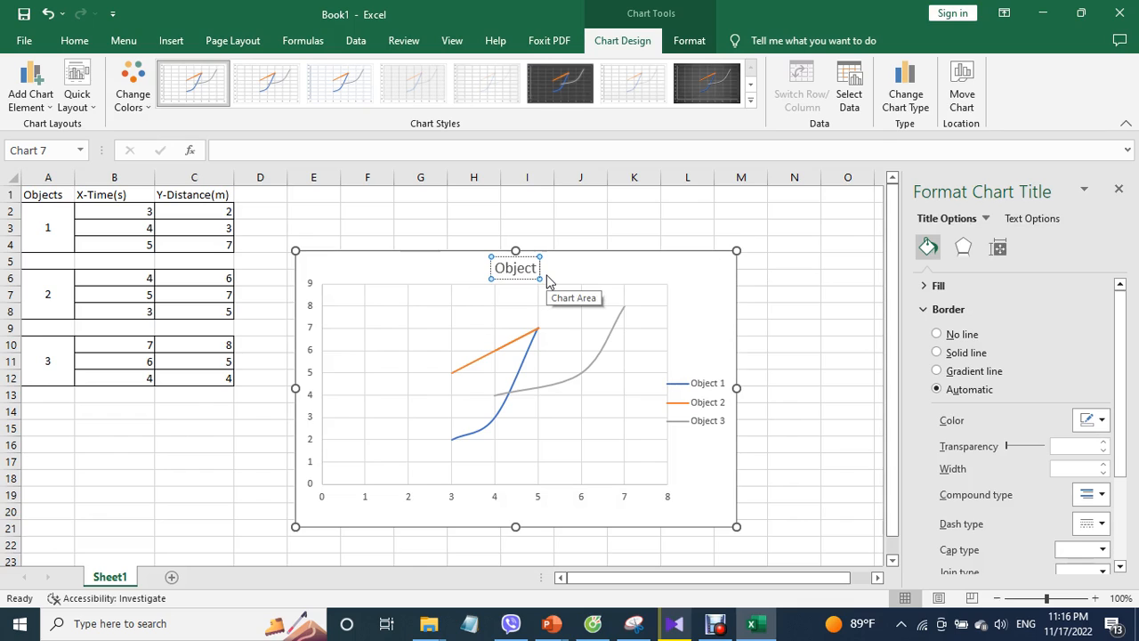
{"action": "type", "text": " Disat"}
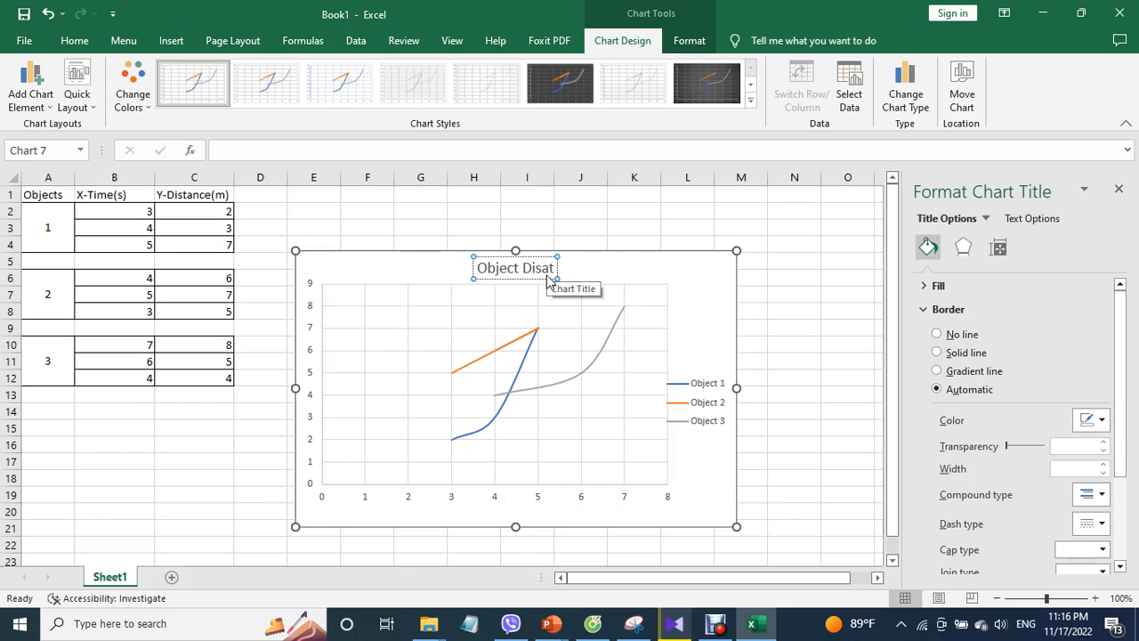
{"action": "key", "text": "BackSpace"}
{"action": "key", "text": "BackSpace"}
{"action": "type", "text": "tance"}
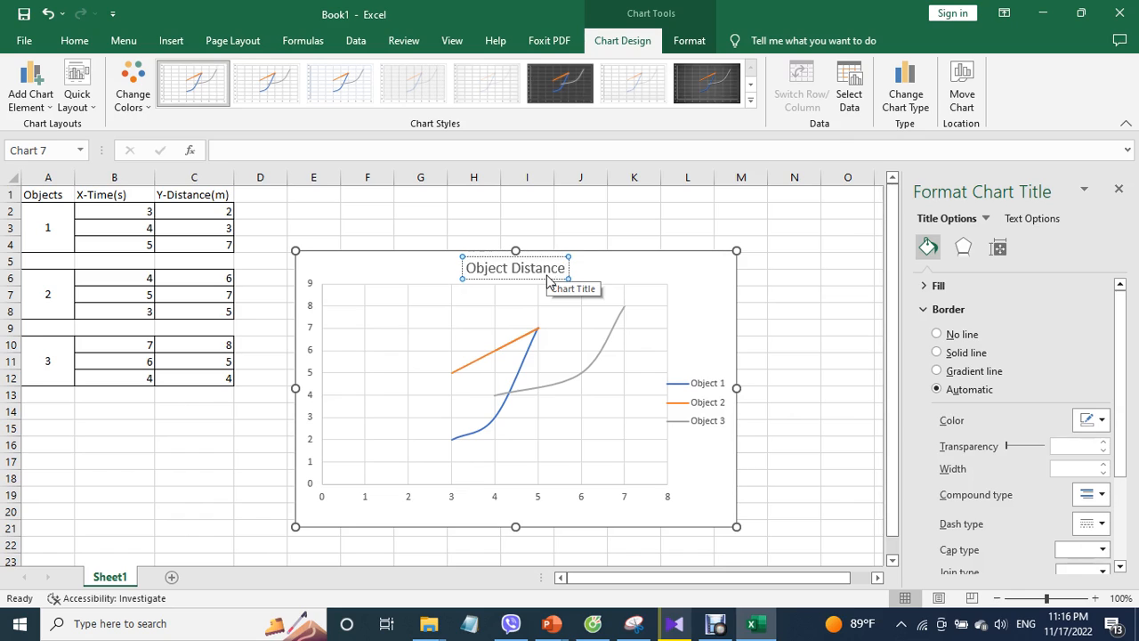
{"action": "type", "text": " & Time"}
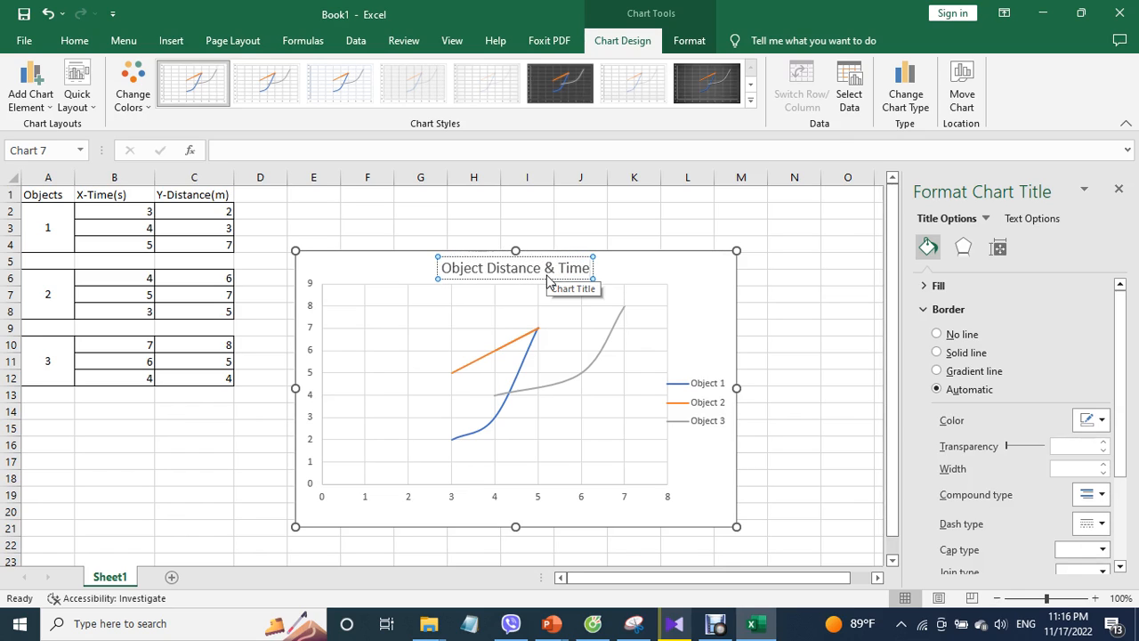
{"action": "left_click", "coordinate": [683, 299]}
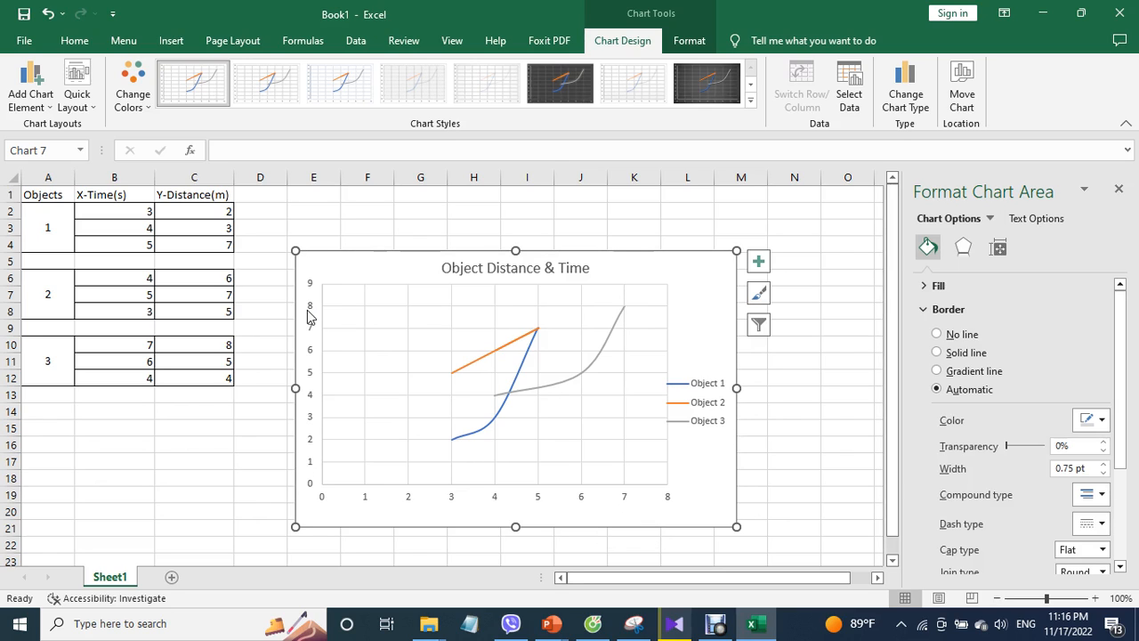
- Add a primary horizontal axis title to the chart and set its text to "Time (s)"
{"action": "left_click", "coordinate": [34, 105]}
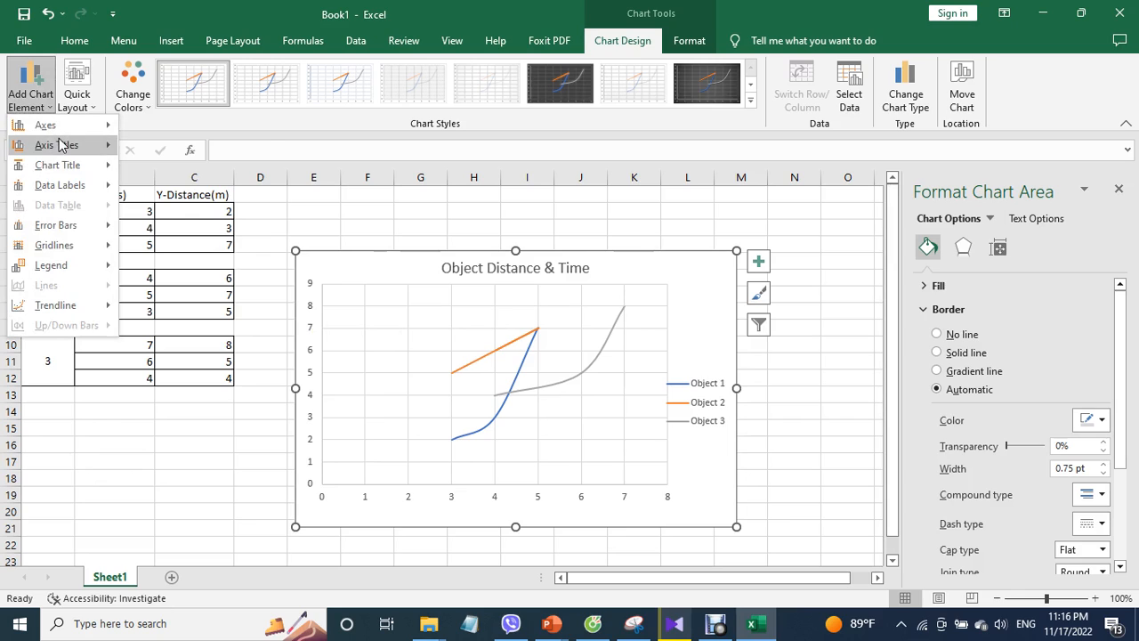
{"action": "mouse_move", "coordinate": [62, 145]}
{"action": "left_click", "coordinate": [176, 157]}
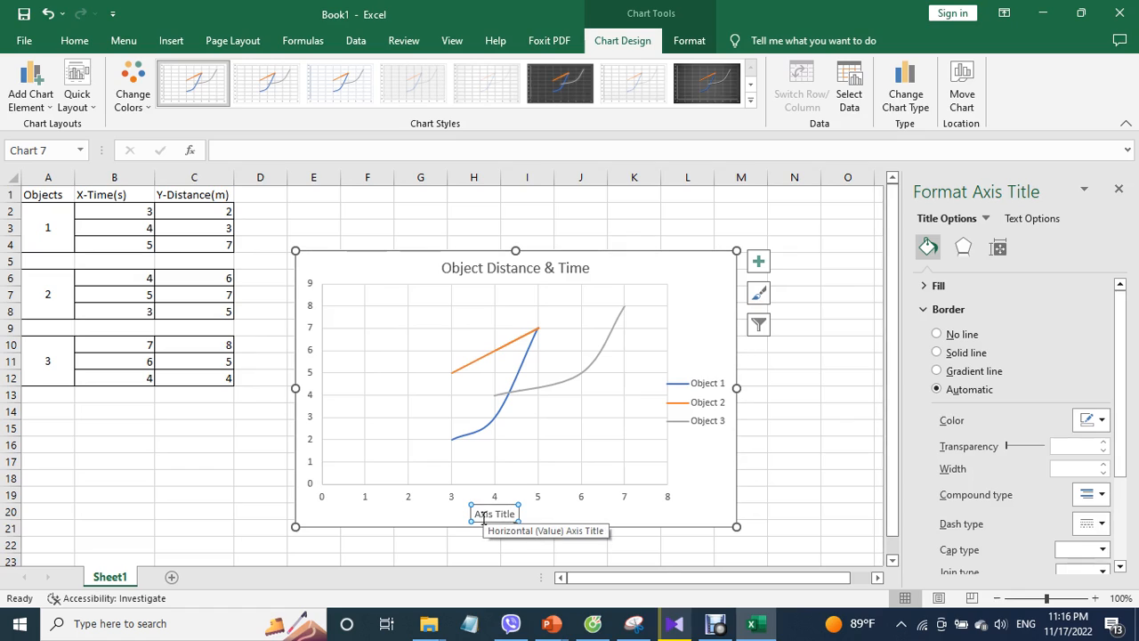
{"action": "left_click_drag", "start_coordinate": [478, 513], "coordinate": [513, 514]}
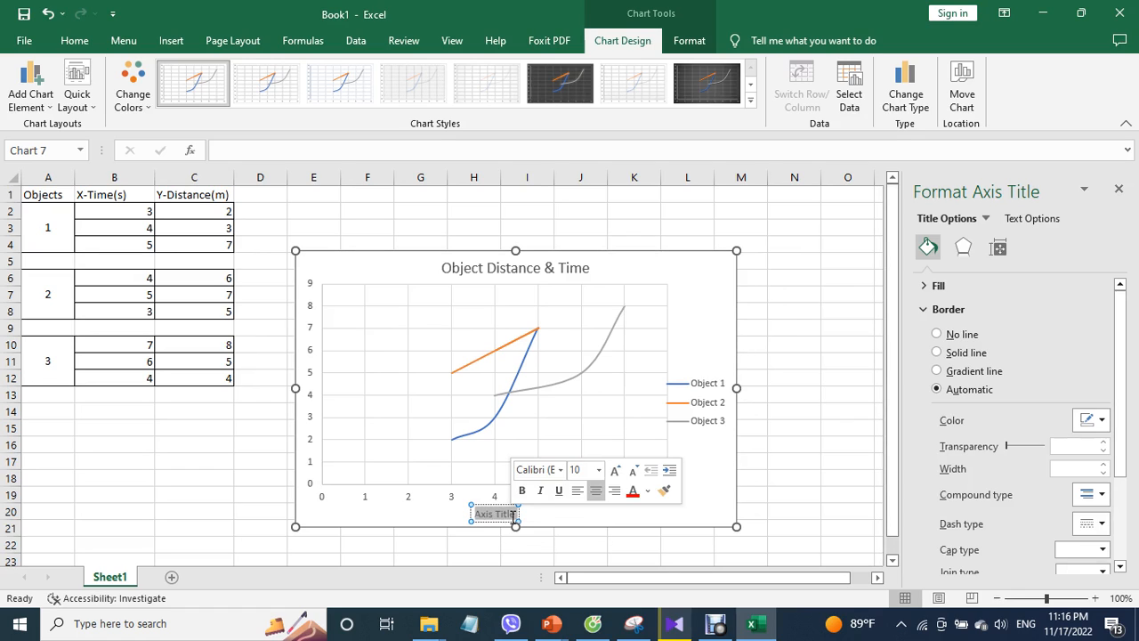
{"action": "type", "text": "Time"}
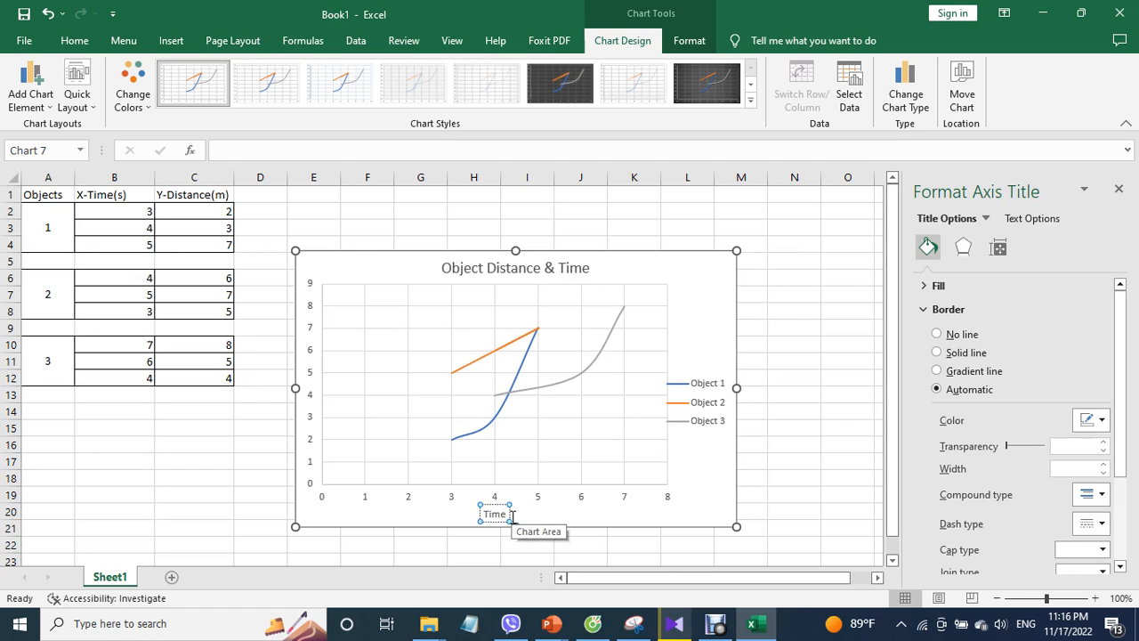
{"action": "type", "text": " (s)"}
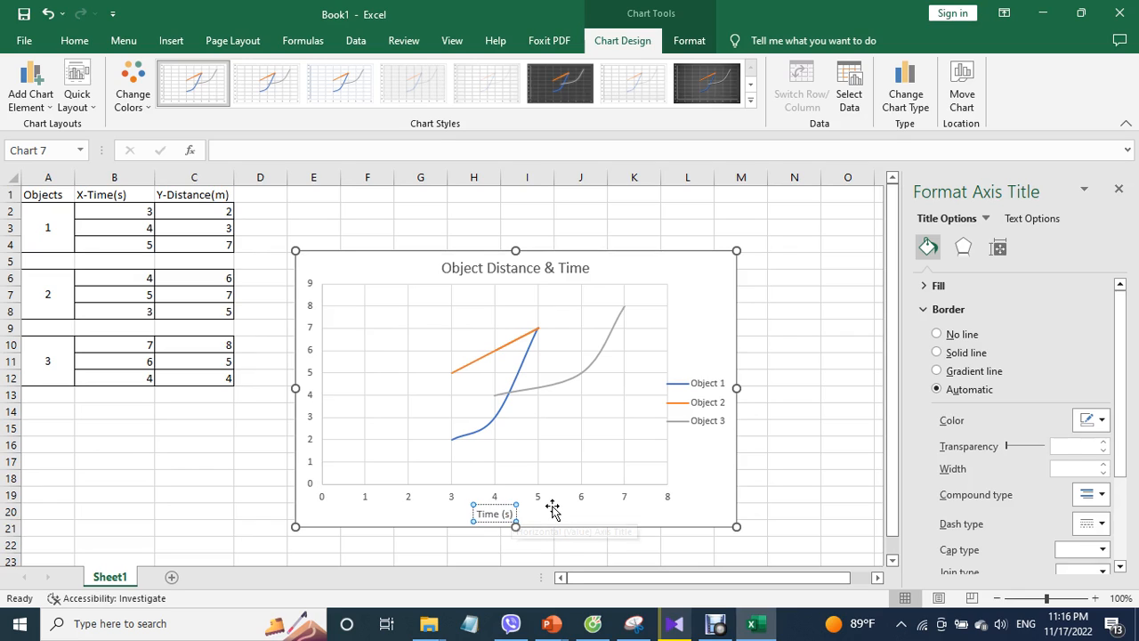
{"action": "left_click", "coordinate": [549, 505]}
- Add a primary vertical axis title to the chart and set its text to "Distance (m)"
{"action": "left_click", "coordinate": [31, 98]}
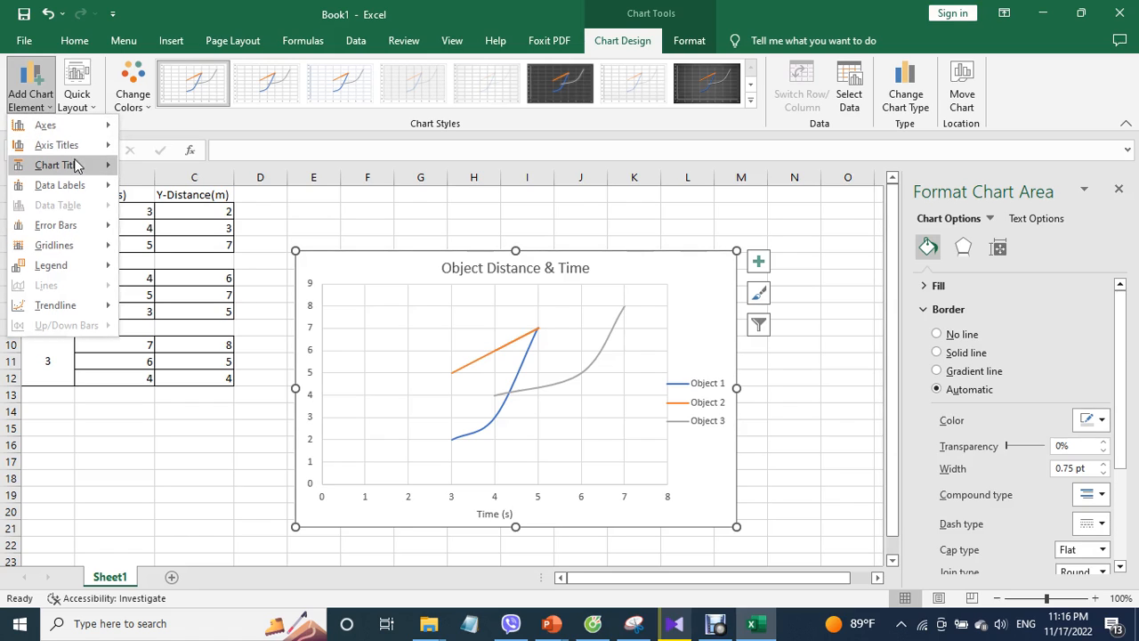
{"action": "mouse_move", "coordinate": [79, 145]}
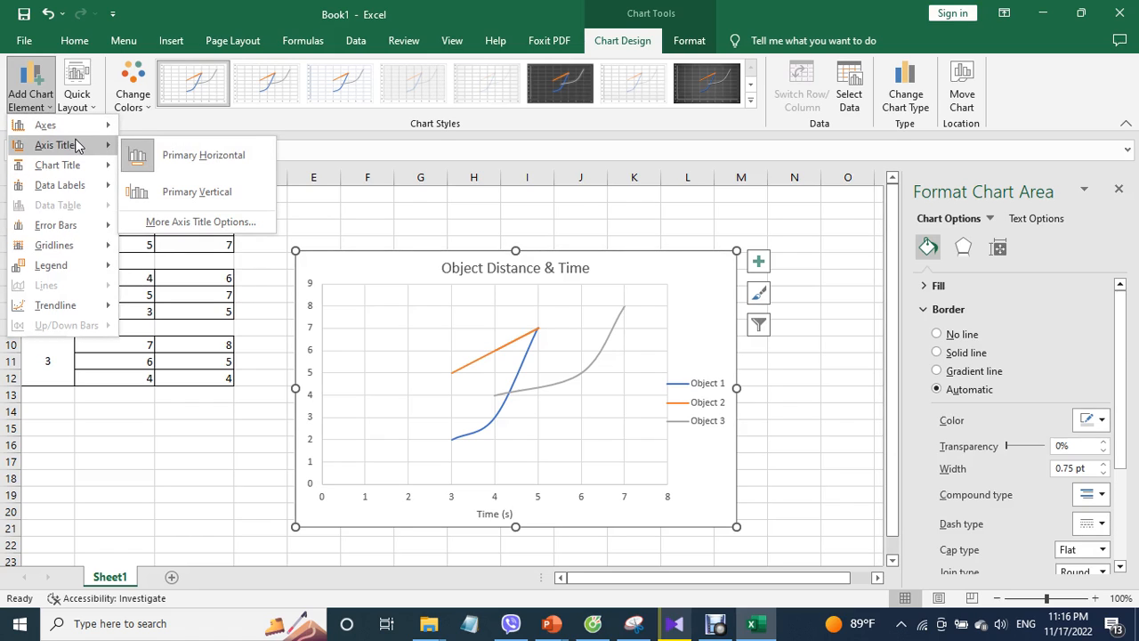
{"action": "left_click", "coordinate": [187, 189]}
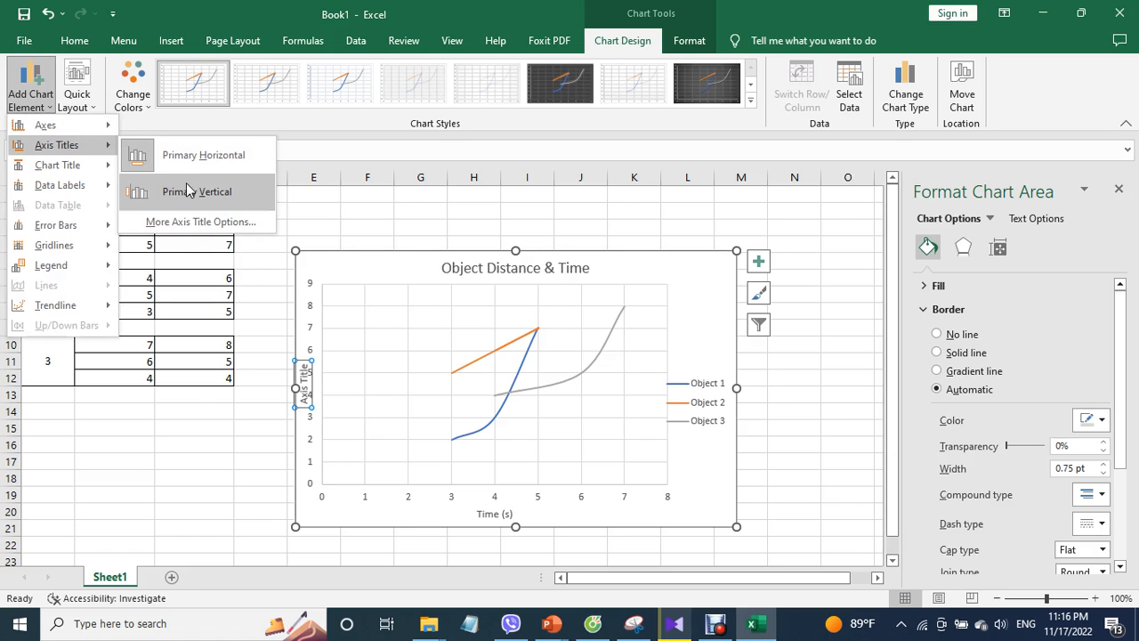
{"action": "triple_click", "coordinate": [302, 383]}
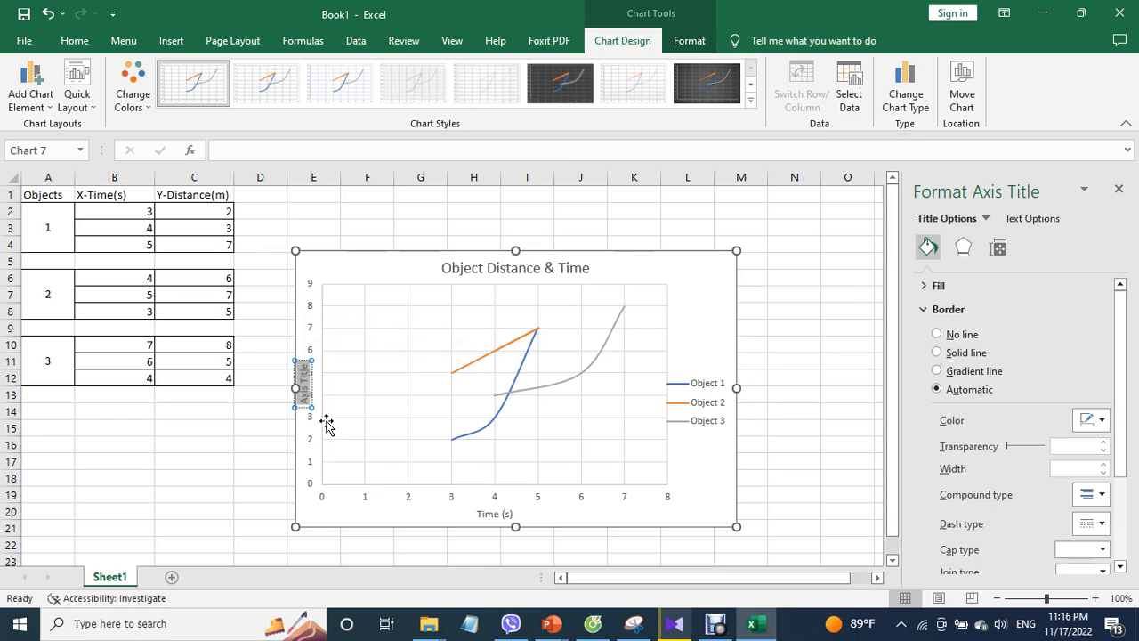
{"action": "type", "text": "Dista"}
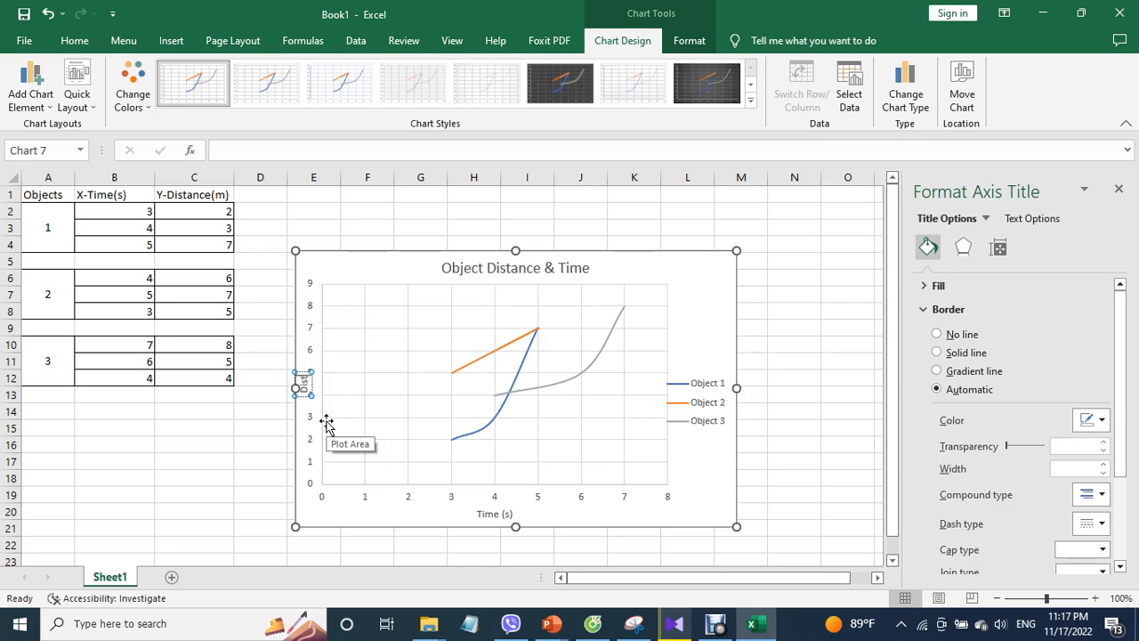
{"action": "type", "text": "nce (m)"}
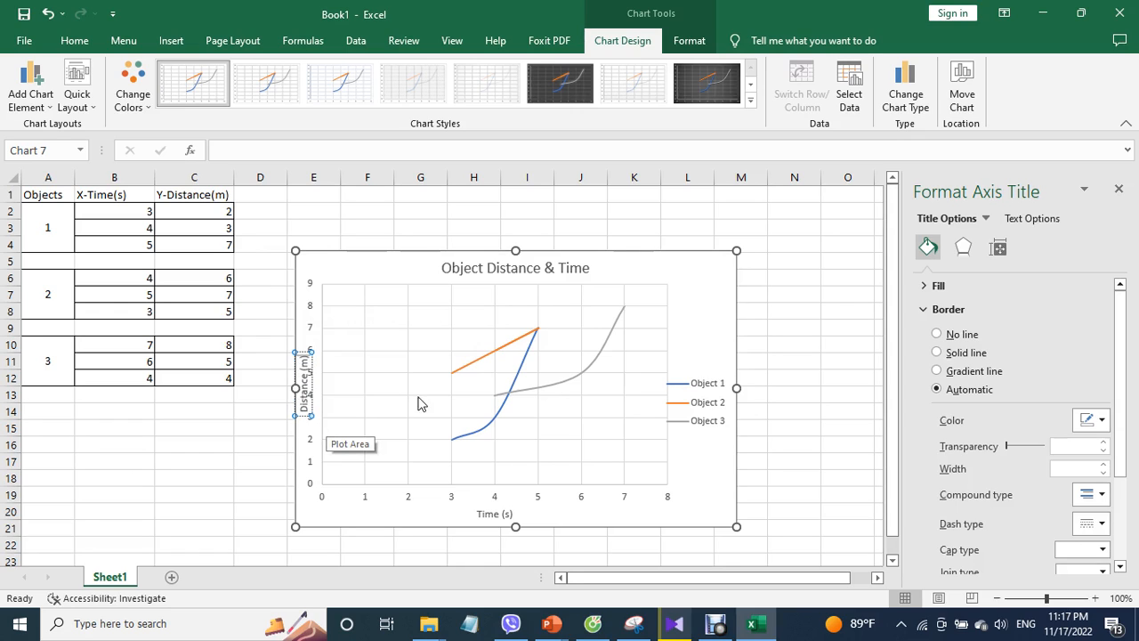
{"action": "left_click", "coordinate": [687, 473]}
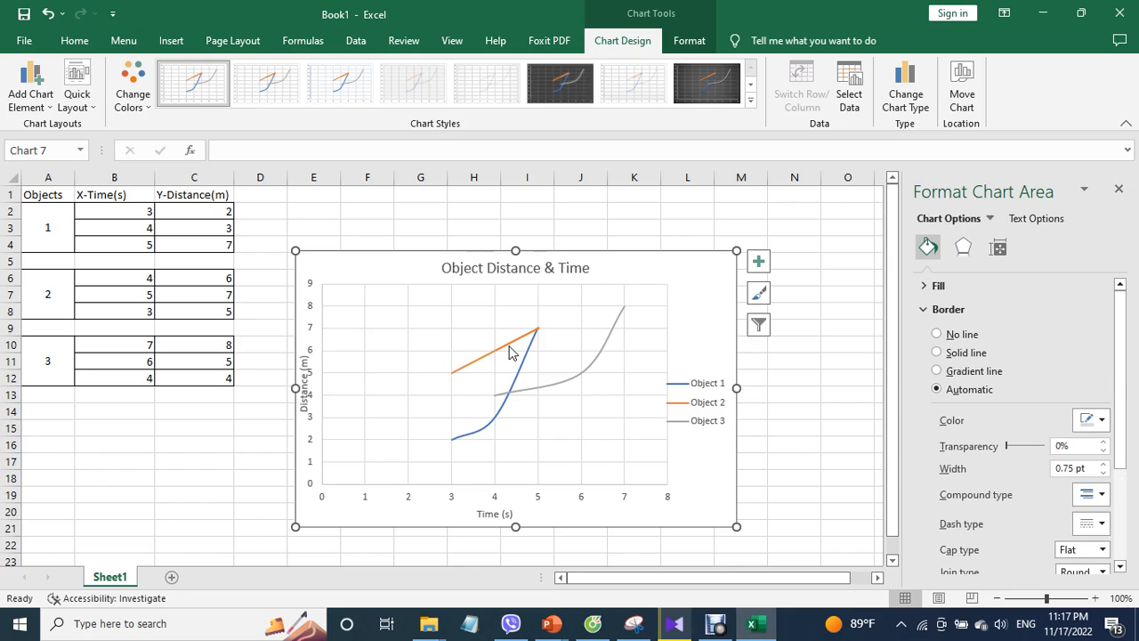
- Add data labels with the Center placement to all three curves in the chart
{"action": "mouse_move", "coordinate": [509, 353]}
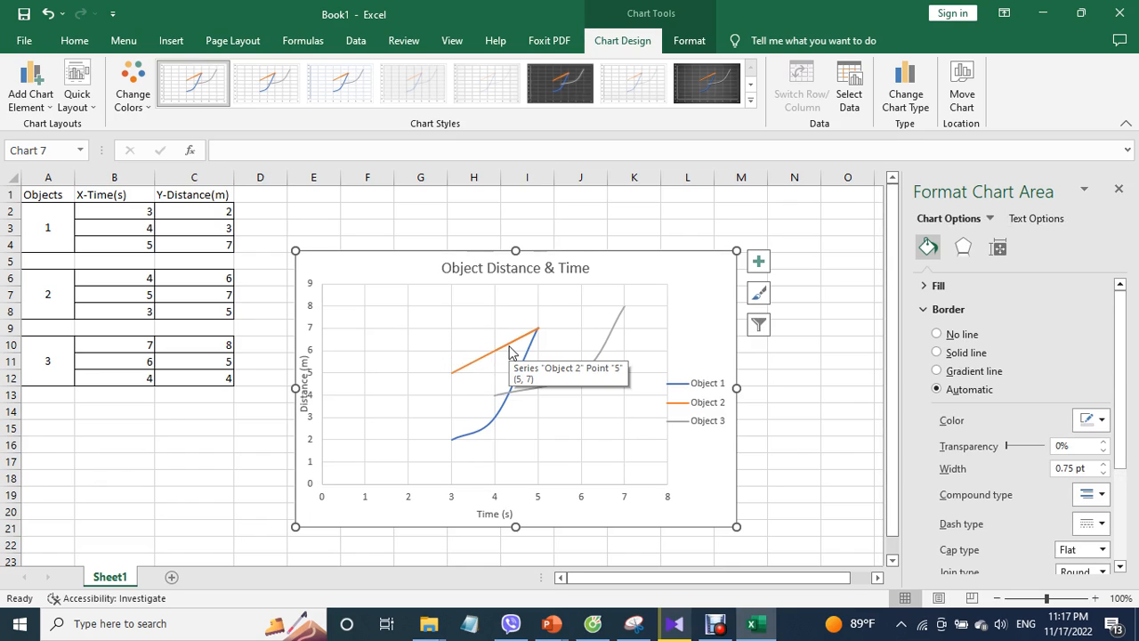
{"action": "left_click", "coordinate": [51, 107]}
{"action": "mouse_move", "coordinate": [66, 185]}
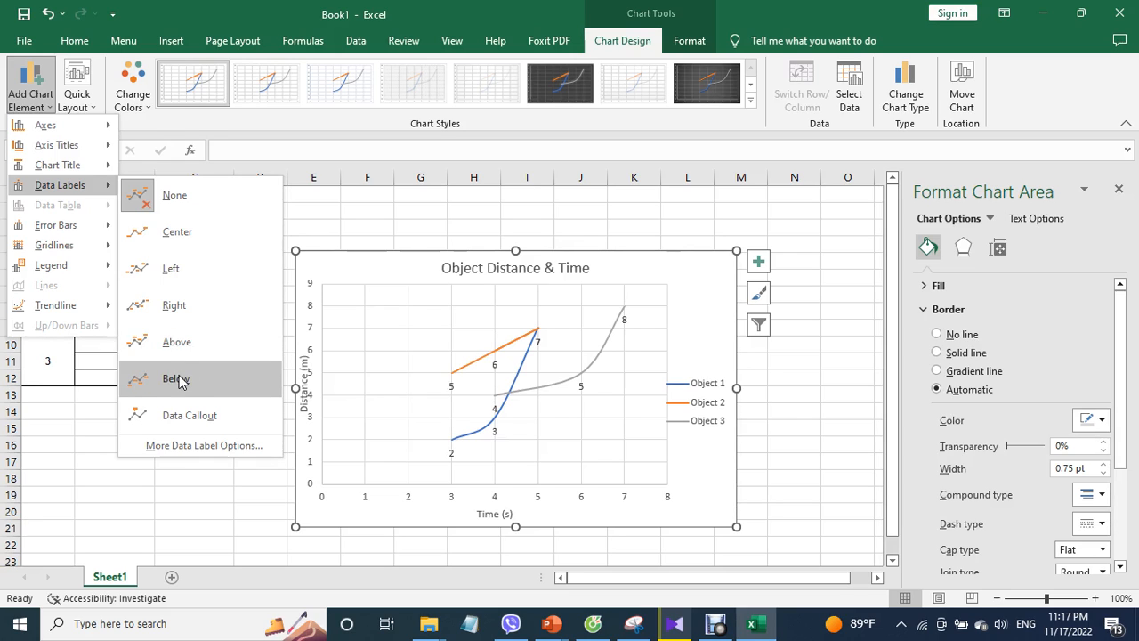
{"action": "left_click", "coordinate": [219, 237]}
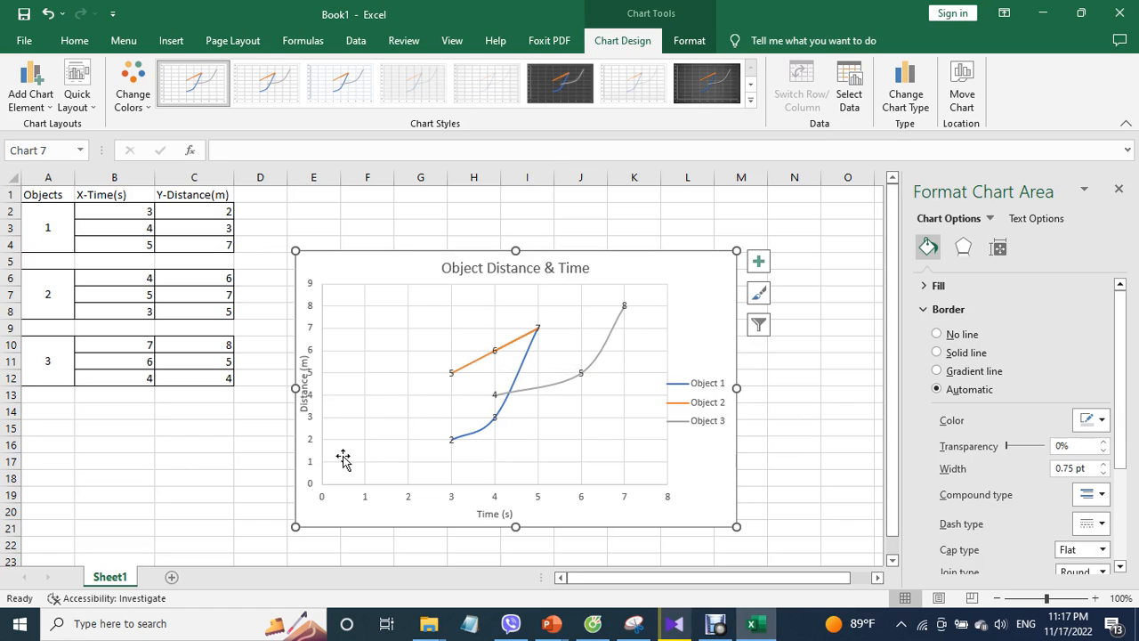
- Narrow the plot area from its vertical-axis side so the axis numbers no longer overlap the "Distance (m)" title
{"action": "left_click", "coordinate": [329, 394]}
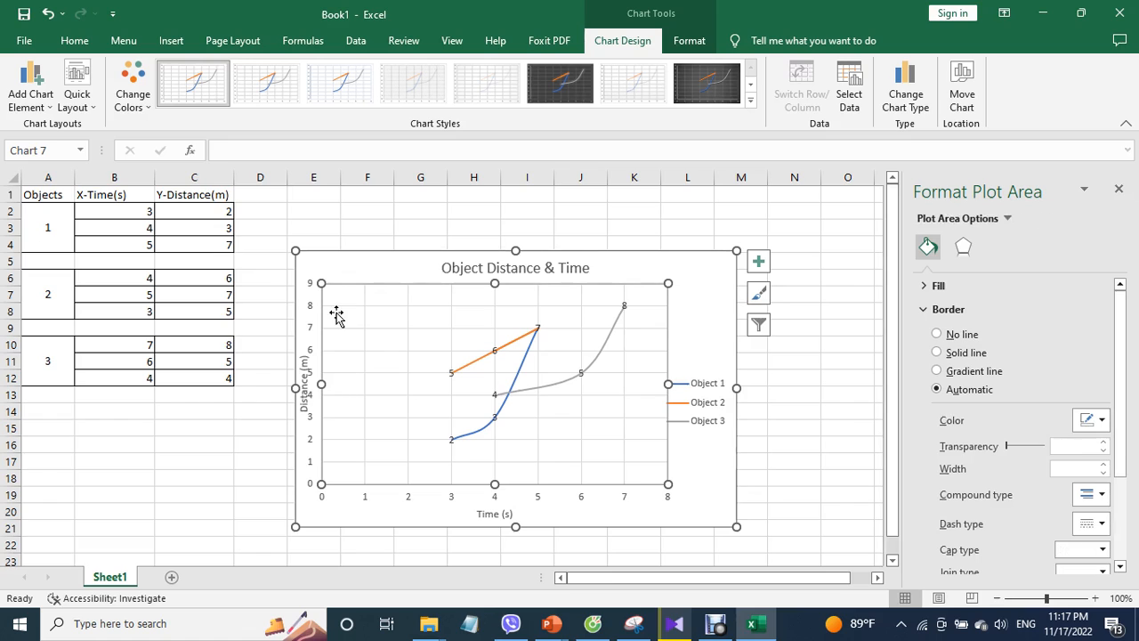
{"action": "left_click_drag", "start_coordinate": [336, 284], "coordinate": [339, 288]}
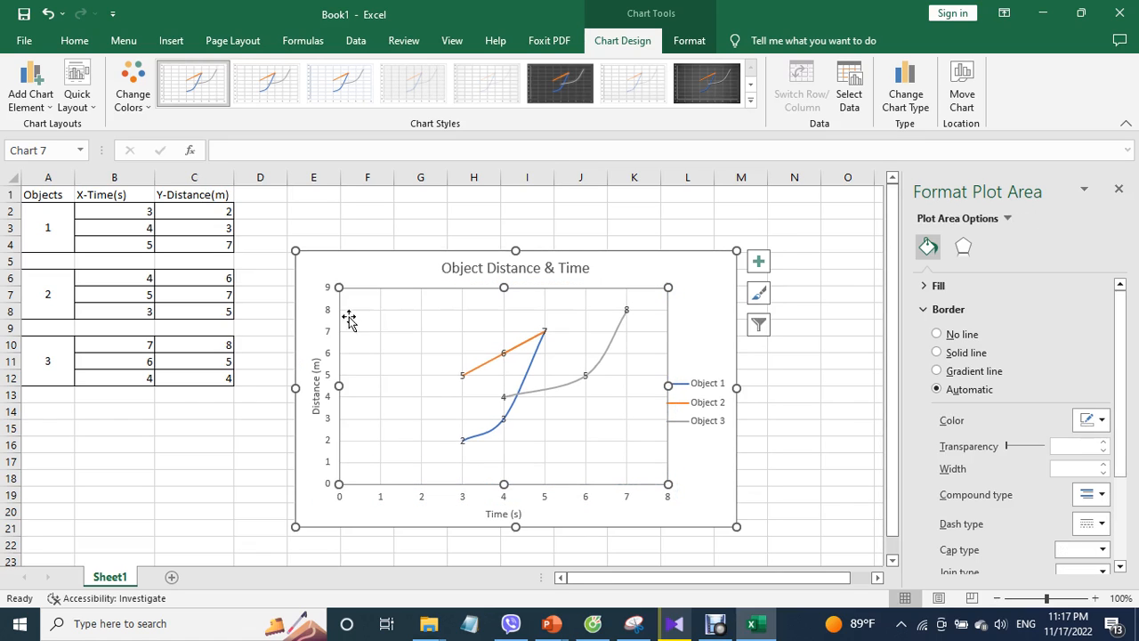
{"action": "left_click", "coordinate": [376, 278]}
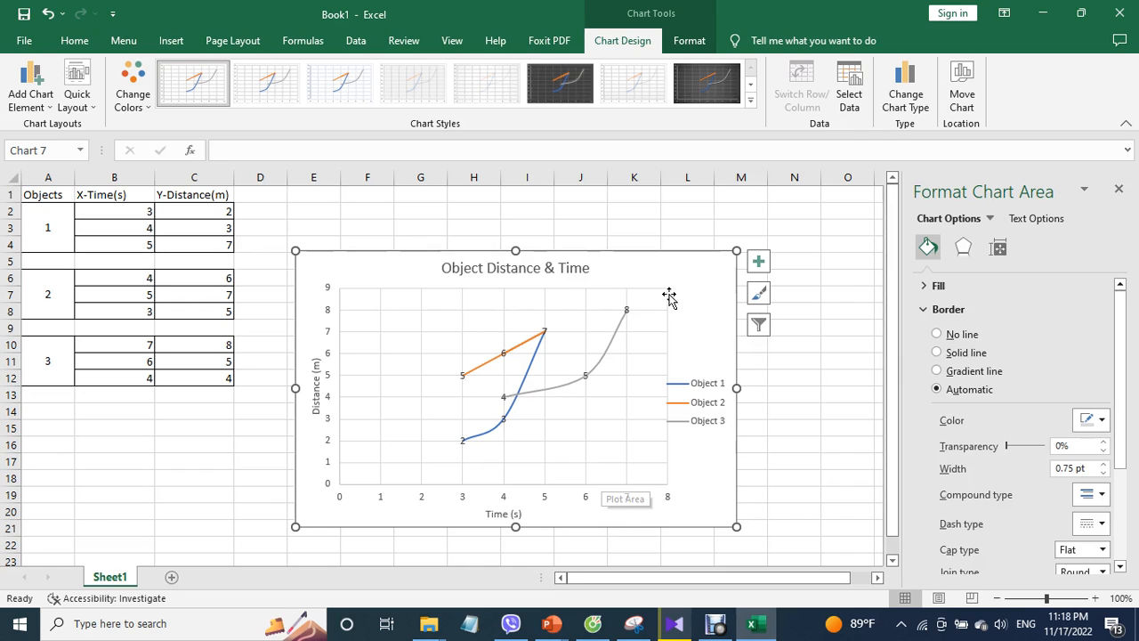
{"action": "left_click", "coordinate": [775, 462]}
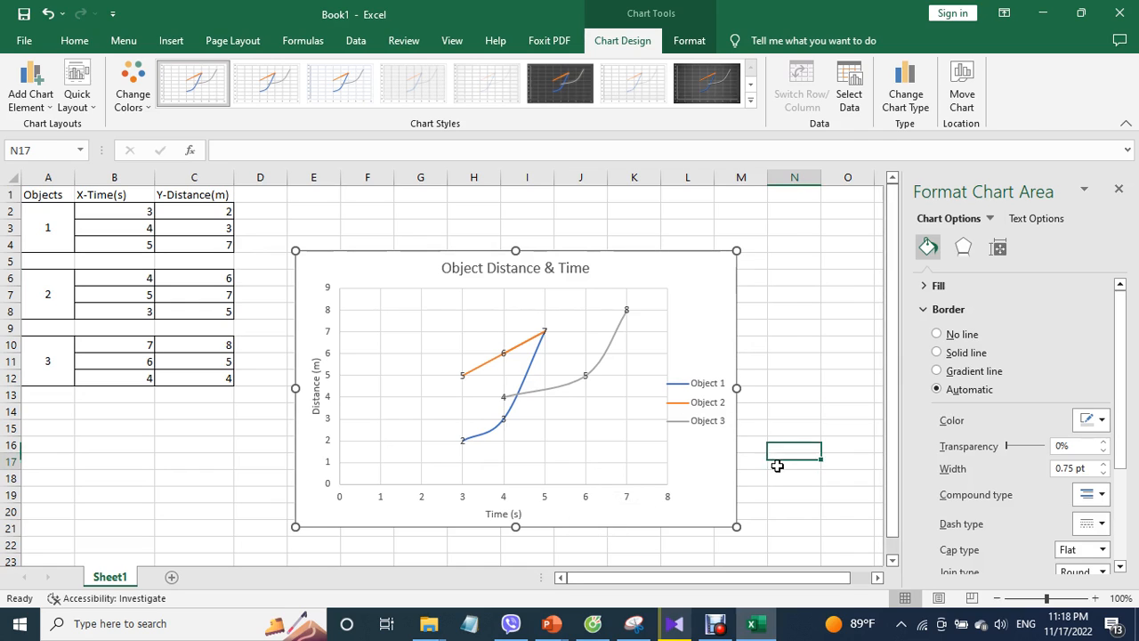
{"action": "left_click", "coordinate": [704, 308]}
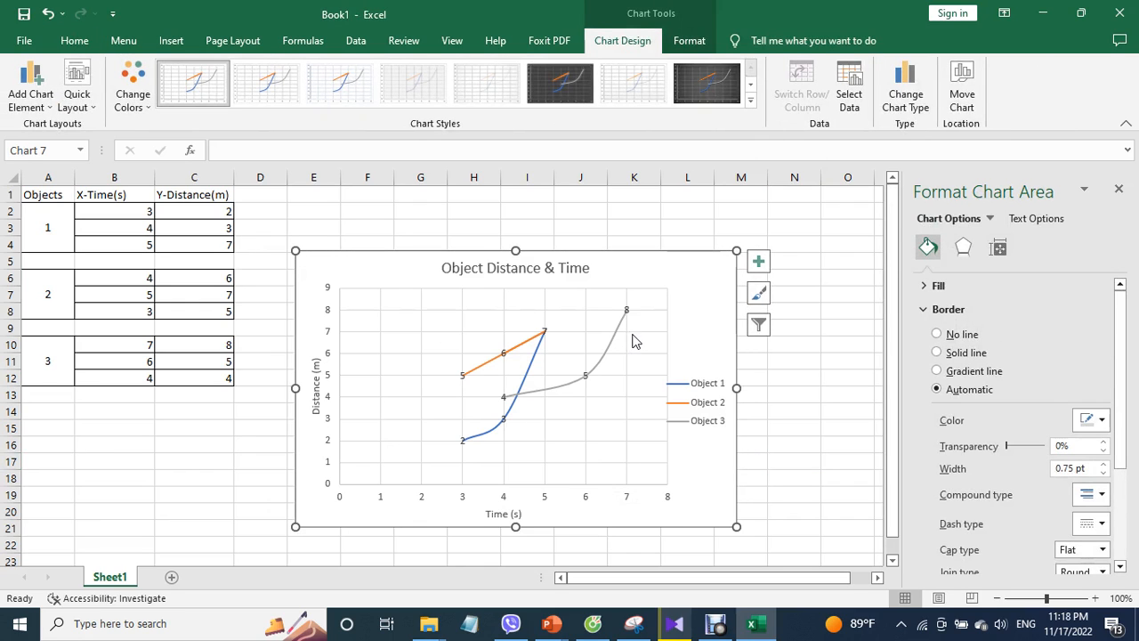
{"action": "left_click", "coordinate": [634, 341]}
{"action": "left_click", "coordinate": [716, 290]}
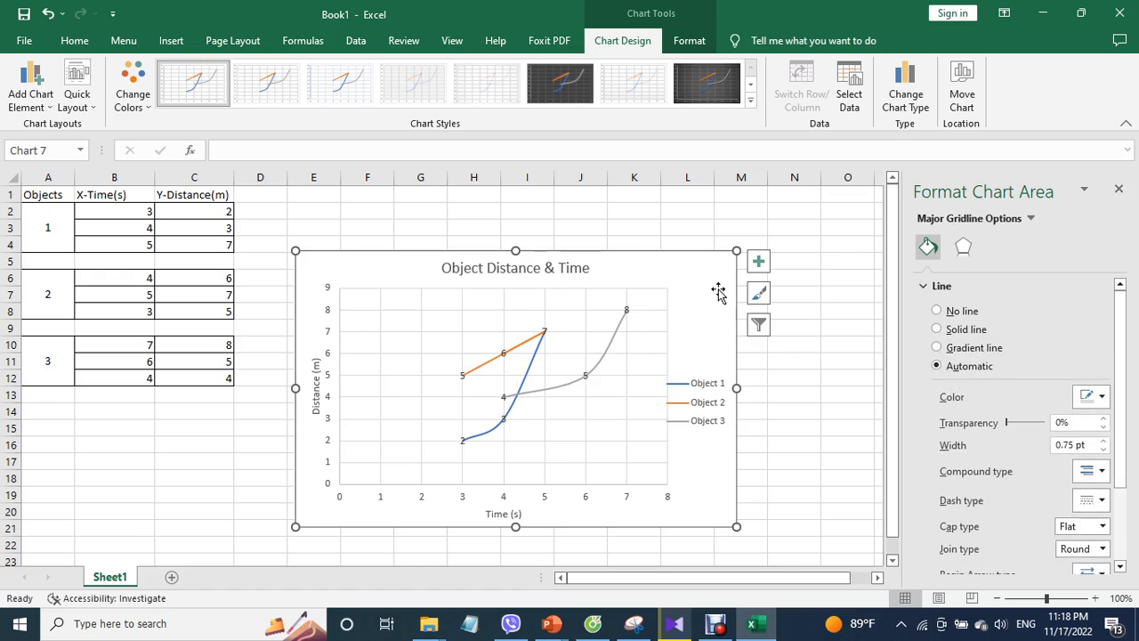
{"action": "left_click", "coordinate": [816, 498]}
- Copy the whole chart and paste it onto empty slide 3 of Presentation5 in PowerPoint, using the destination theme
{"action": "left_click", "coordinate": [705, 523]}
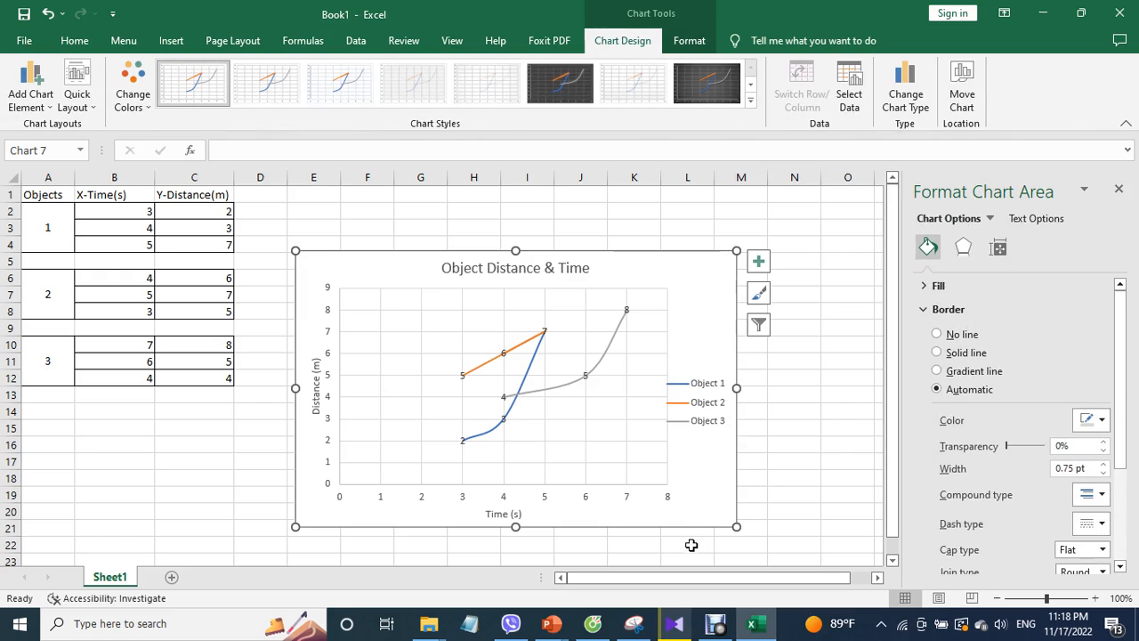
{"action": "right_click", "coordinate": [682, 481]}
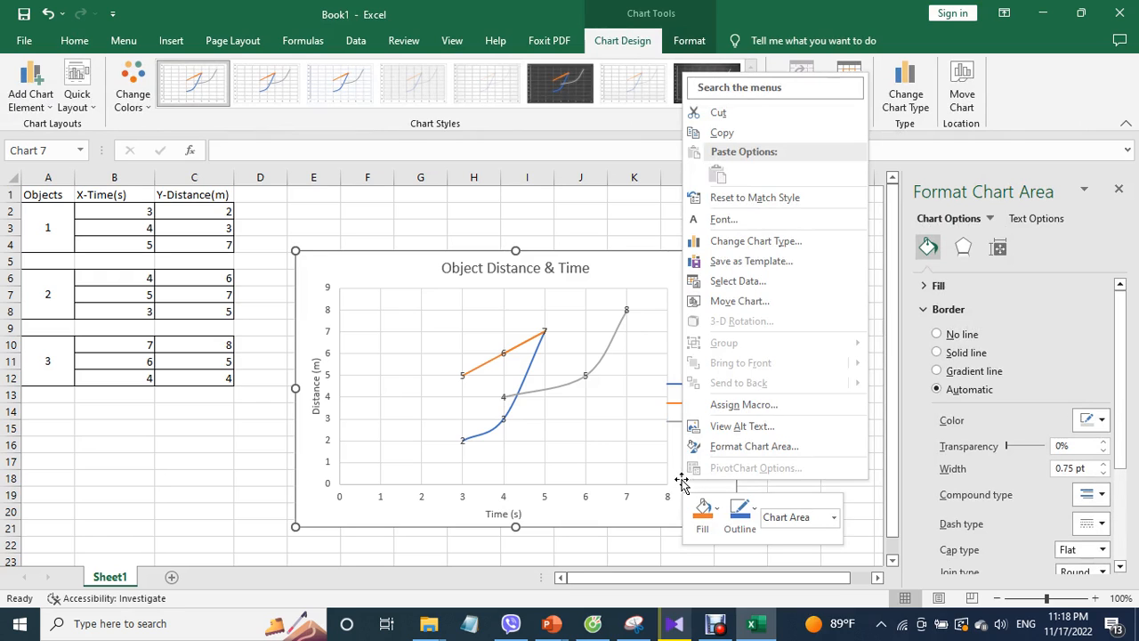
{"action": "left_click", "coordinate": [769, 134]}
{"action": "mouse_move", "coordinate": [552, 623]}
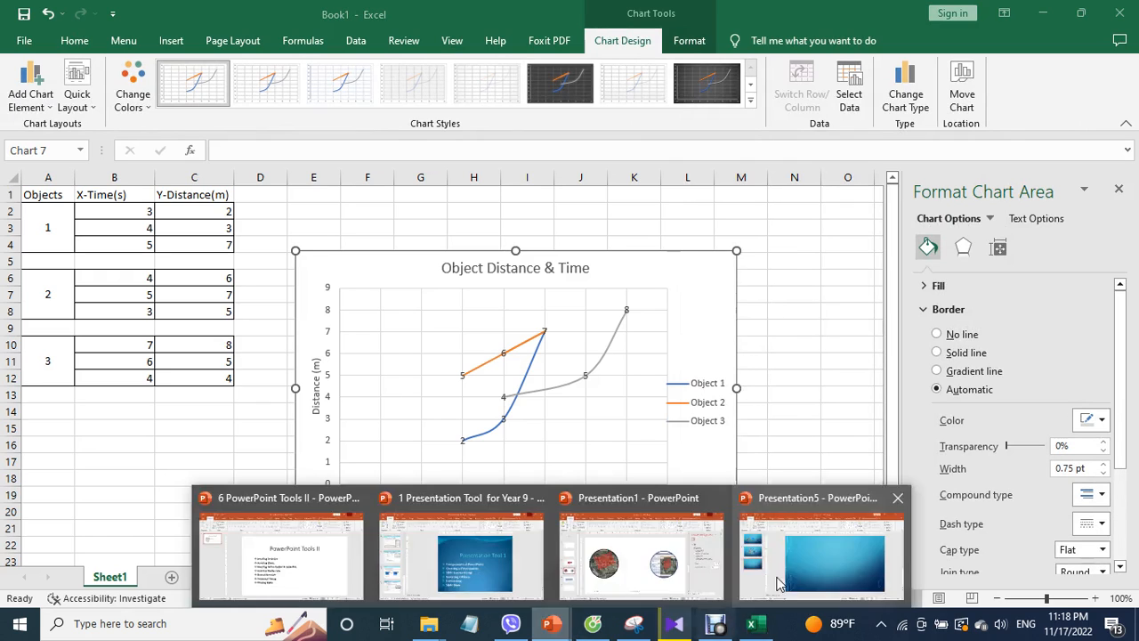
{"action": "left_click", "coordinate": [809, 560]}
{"action": "right_click", "coordinate": [586, 329]}
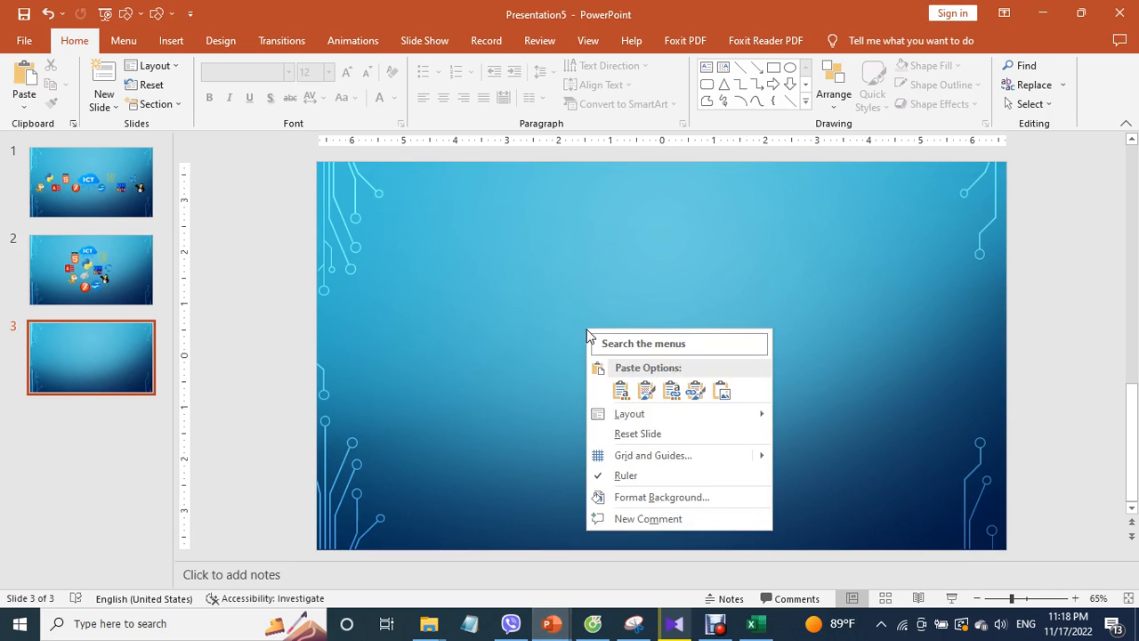
{"action": "left_click", "coordinate": [624, 390]}
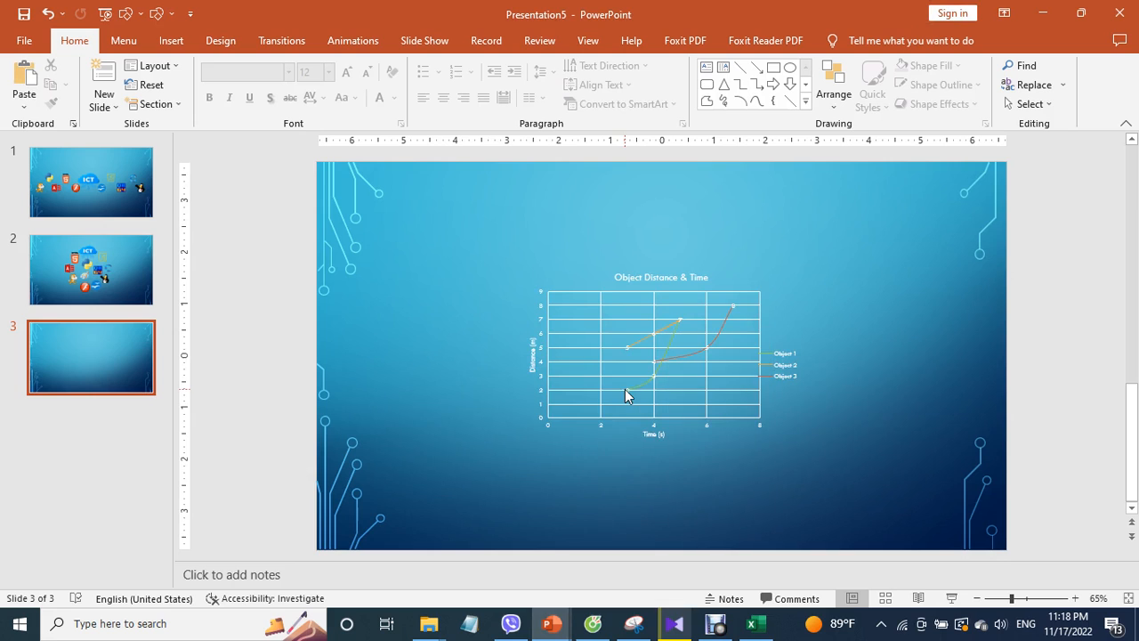